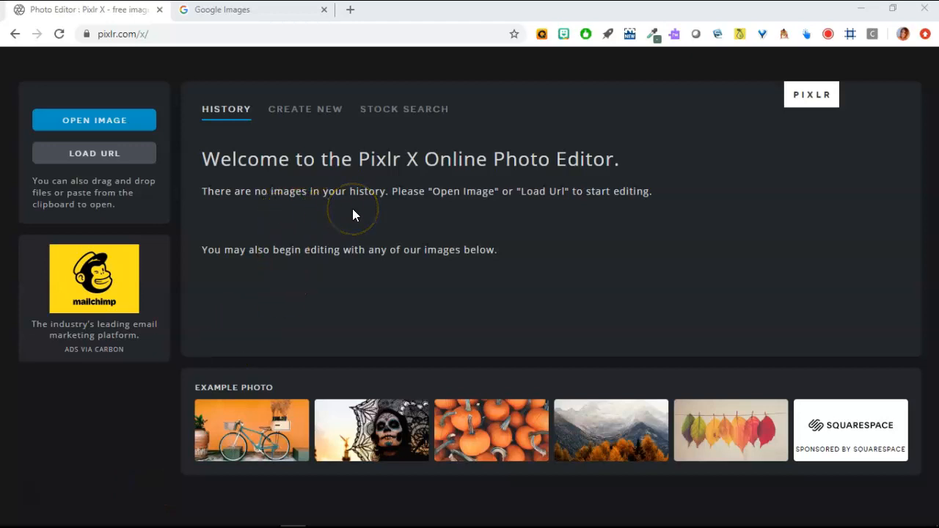
# Step: Leave the Pixlr X welcome screen for the Google Images browser tab
pyautogui.click(244, 16)
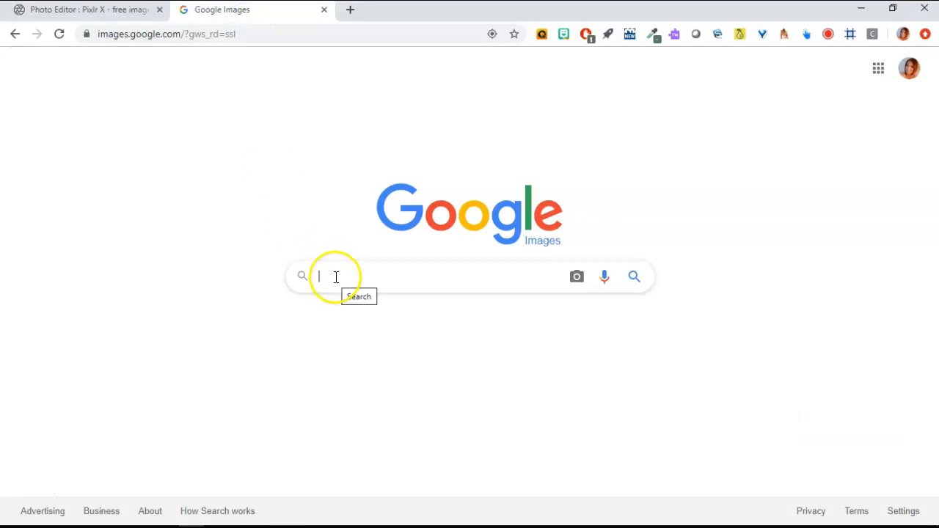
# Step: Search Google Images for 'cat'
pyautogui.write('cat')
pyautogui.press('Return')
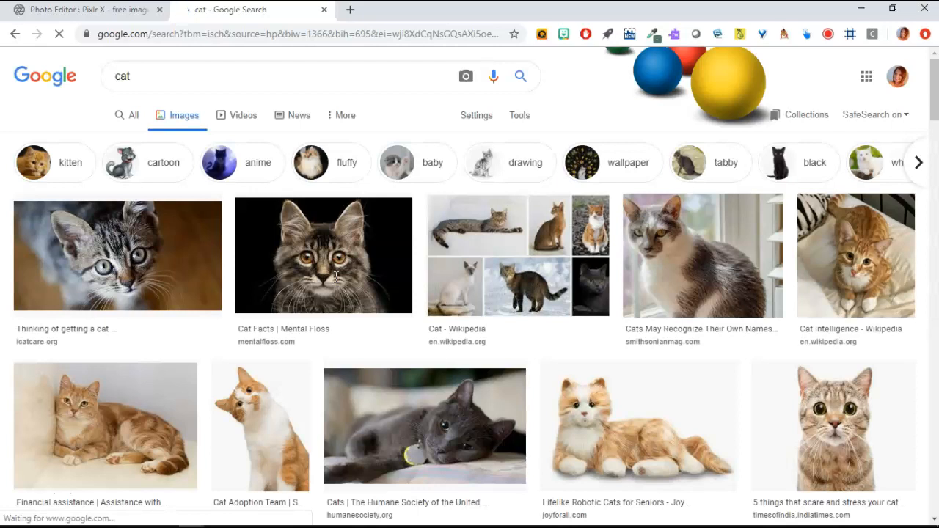
pyautogui.click(408, 179)
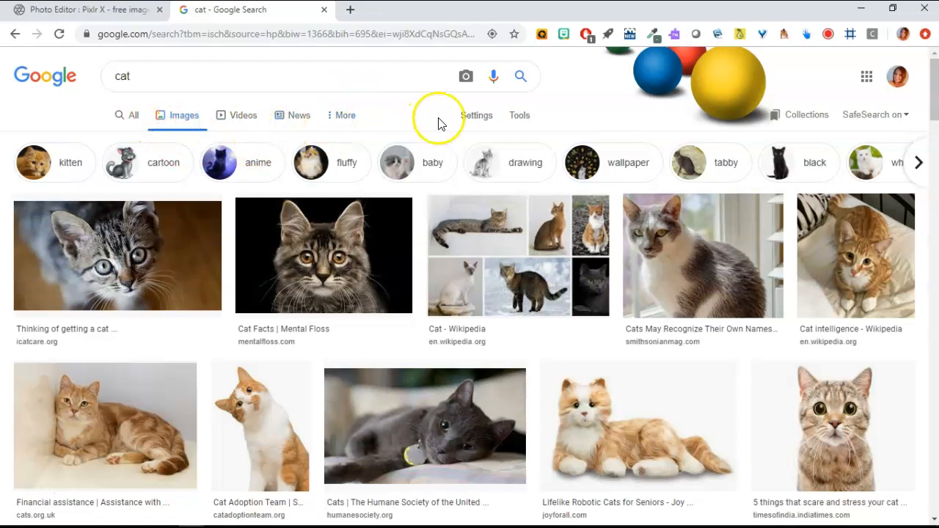
# Step: Show the Tools filter bar, view the Size choices, and go to the query box
pyautogui.click(523, 118)
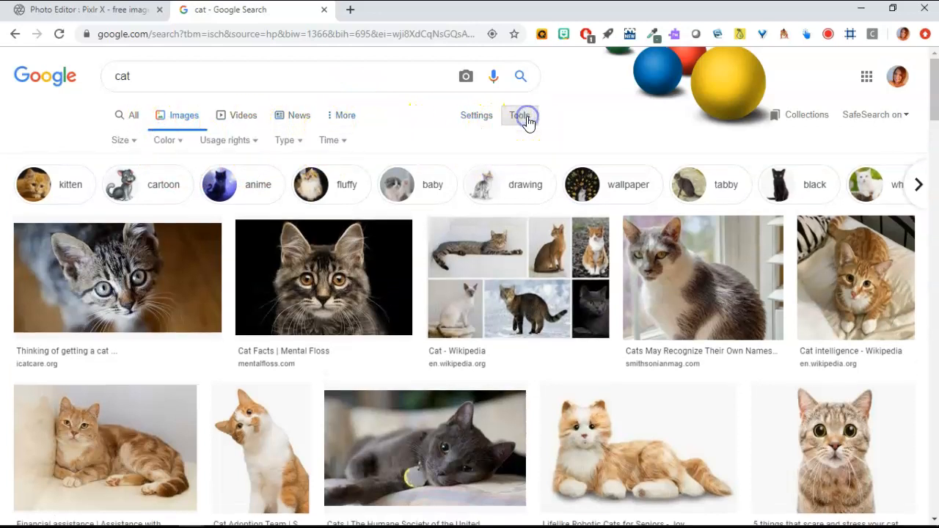
pyautogui.click(526, 119)
pyautogui.click(526, 119)
pyautogui.click(121, 142)
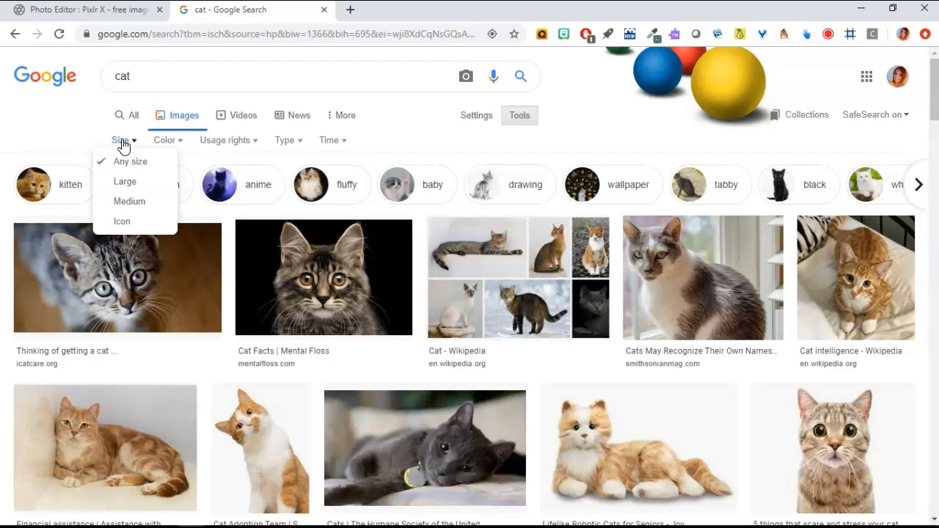
pyautogui.click(159, 78)
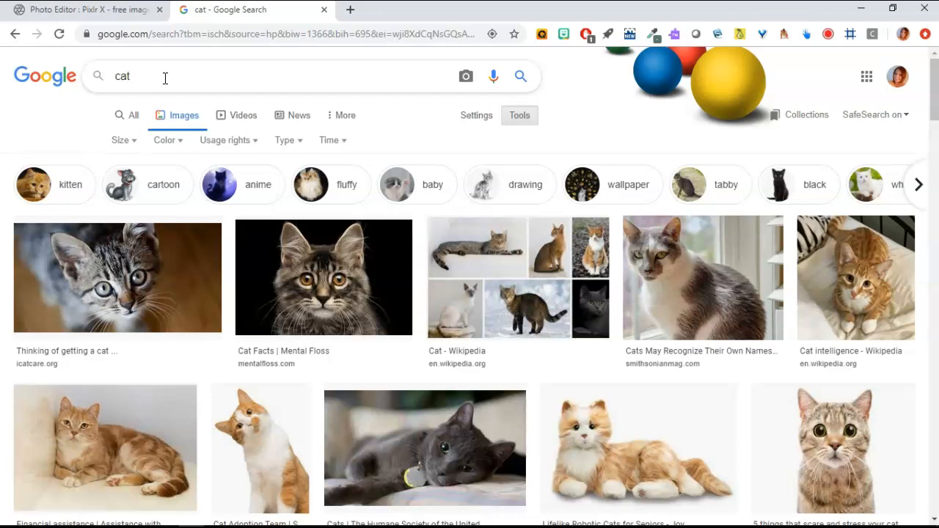
# Step: Change the query to 'cat imagesize:100x100' and run it
pyautogui.click(165, 78)
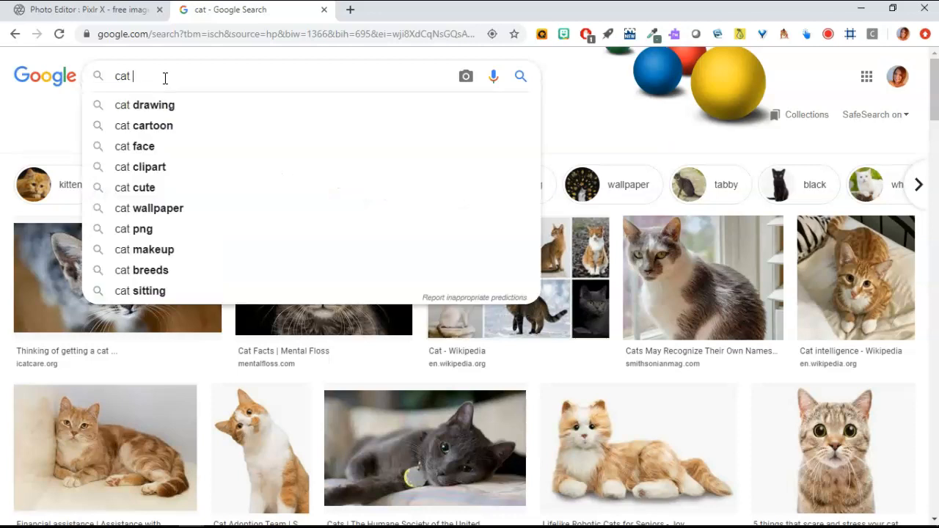
pyautogui.write('imagesize')
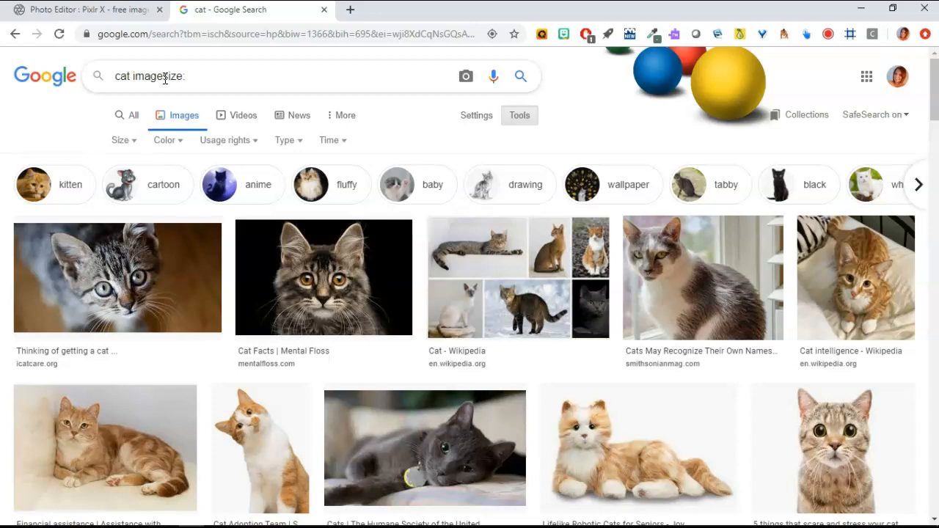
pyautogui.write(':100x100')
pyautogui.press('Return')
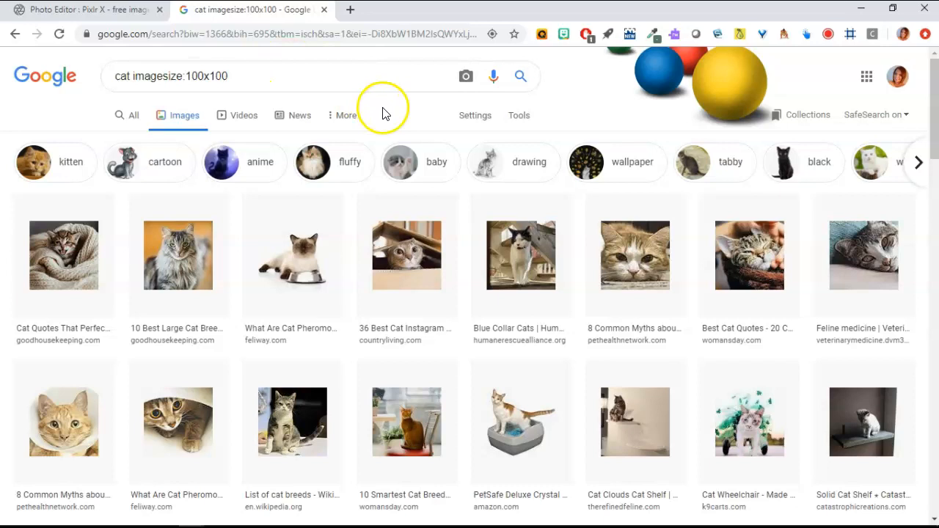
# Step: Filter the results to Clip art type and scroll through them
pyautogui.click(512, 121)
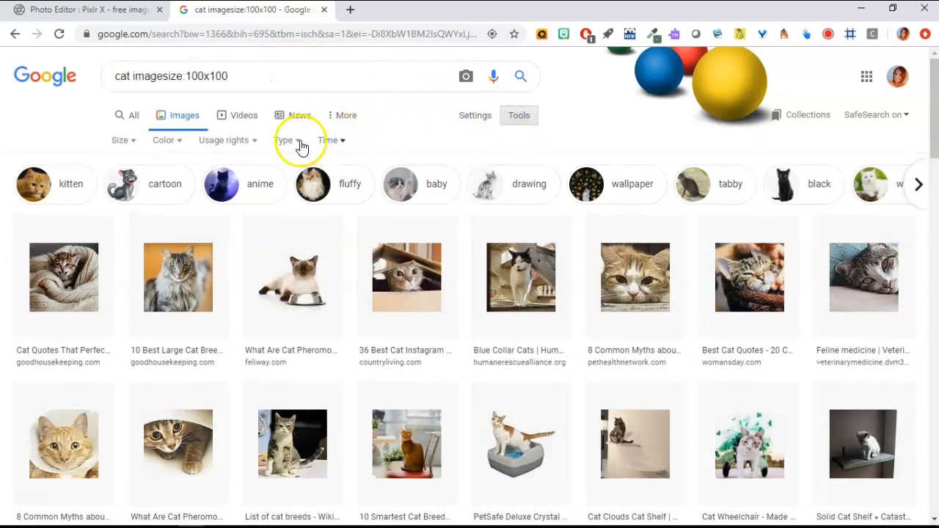
pyautogui.click(294, 143)
pyautogui.click(284, 182)
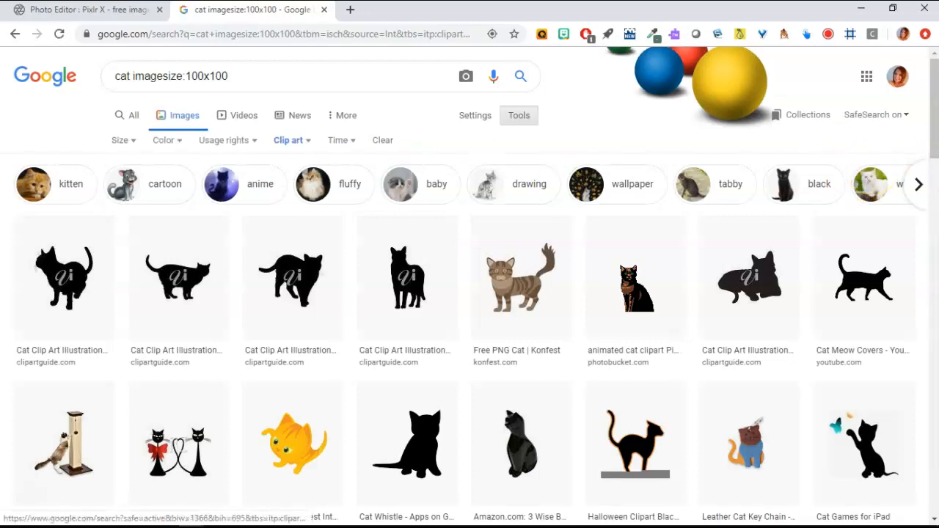
pyautogui.moveTo(932, 136); pyautogui.dragTo(936, 191)
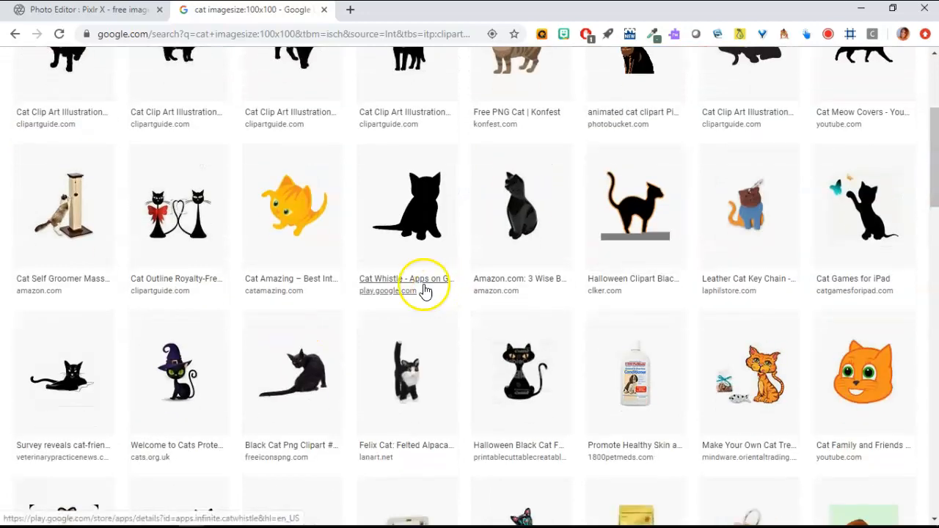
# Step: Open the orange cat share-cat.png by itself, copy its URL, and return to Pixlr X
pyautogui.click(289, 219)
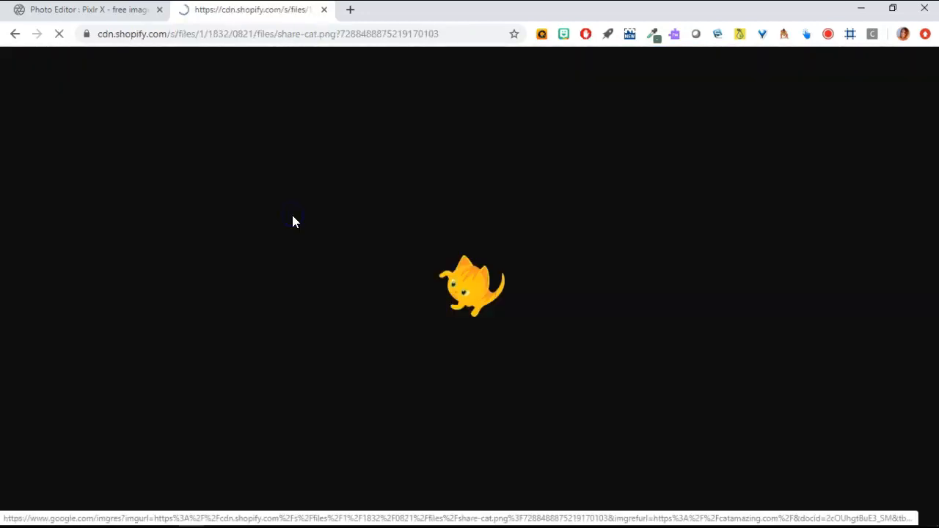
pyautogui.click(536, 306)
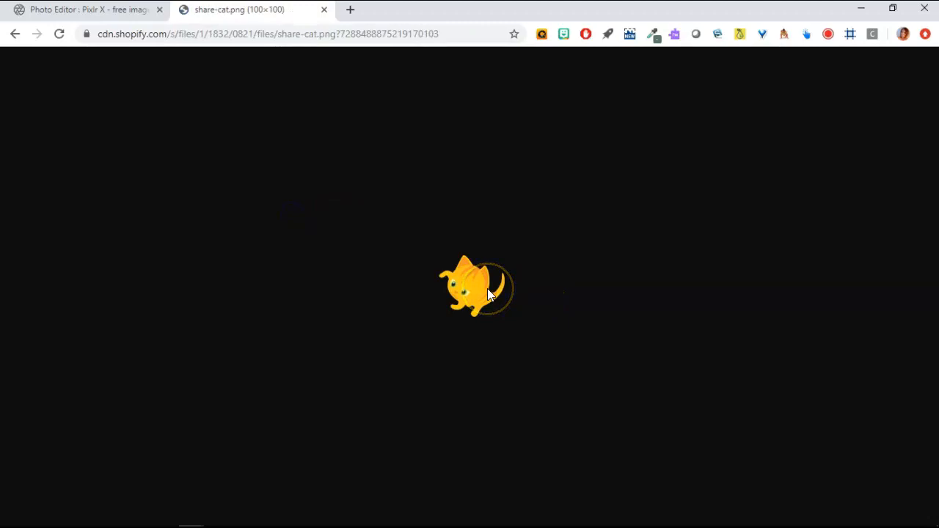
pyautogui.click(453, 36)
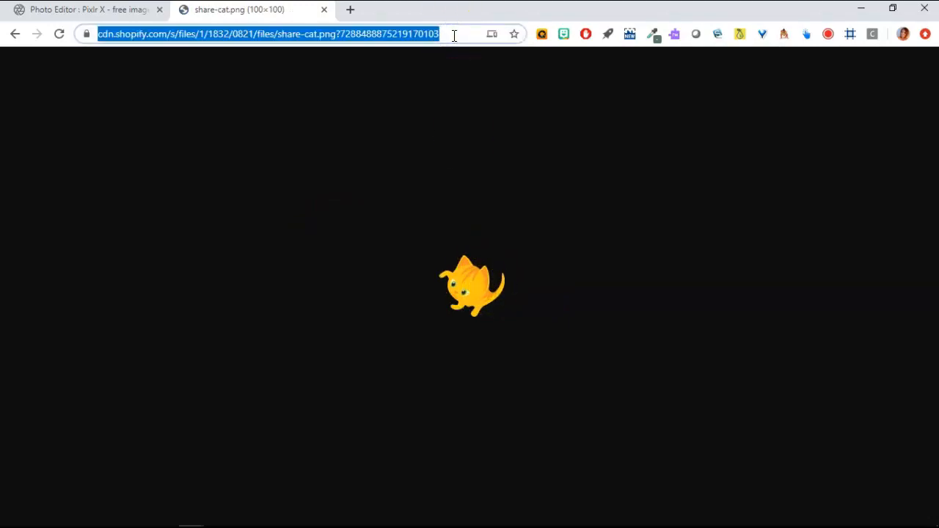
pyautogui.write('v')
pyautogui.hotkey('ctrl', 'z')
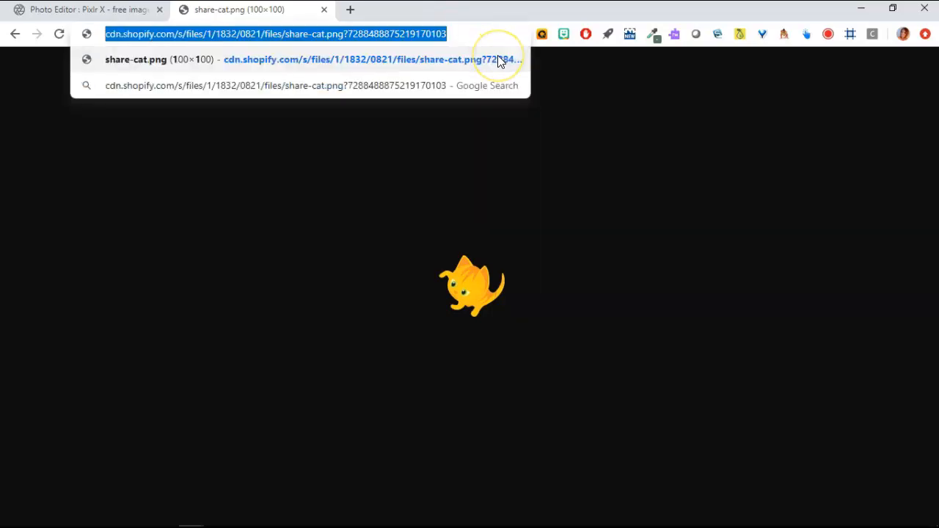
pyautogui.click(132, 12)
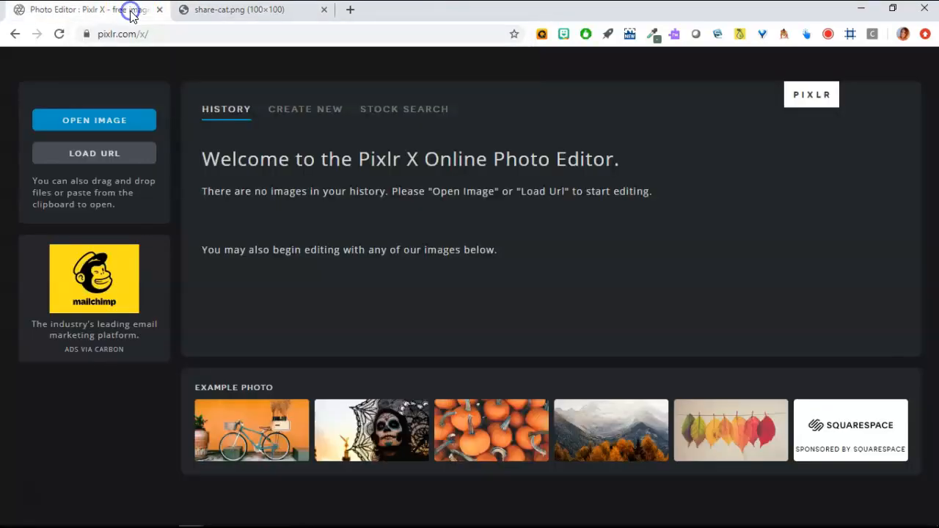
# Step: Load share-cat.png into the editor by pasting its URL into LOAD URL
pyautogui.click(92, 152)
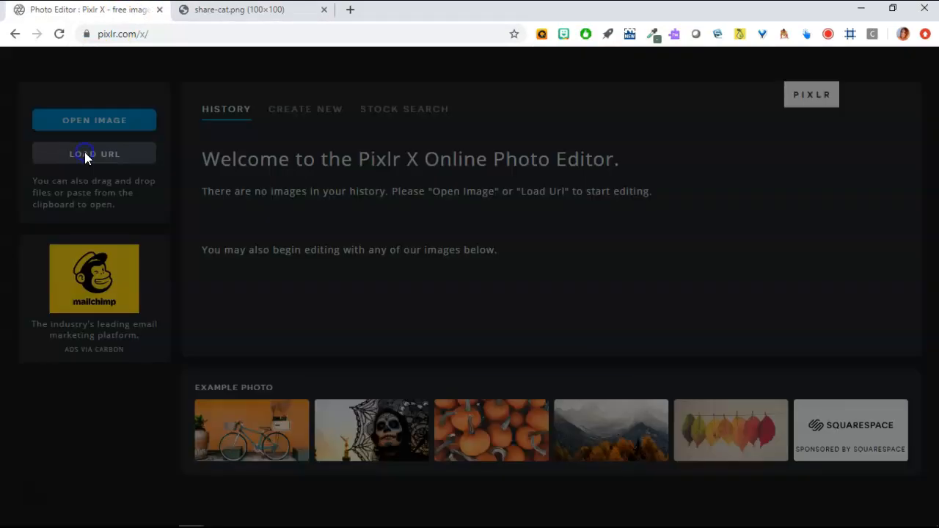
pyautogui.click(416, 289)
pyautogui.hotkey('ctrl', 'v')
pyautogui.click(579, 339)
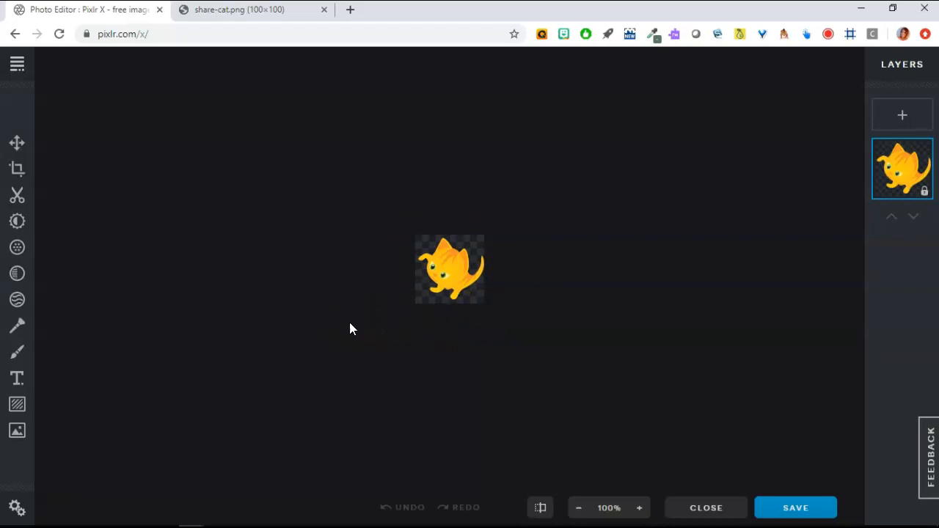
# Step: Resize the image from 100 to width 25 with proportions constrained, giving 25×25 pixels
pyautogui.click(231, 221)
pyautogui.click(18, 144)
pyautogui.click(18, 146)
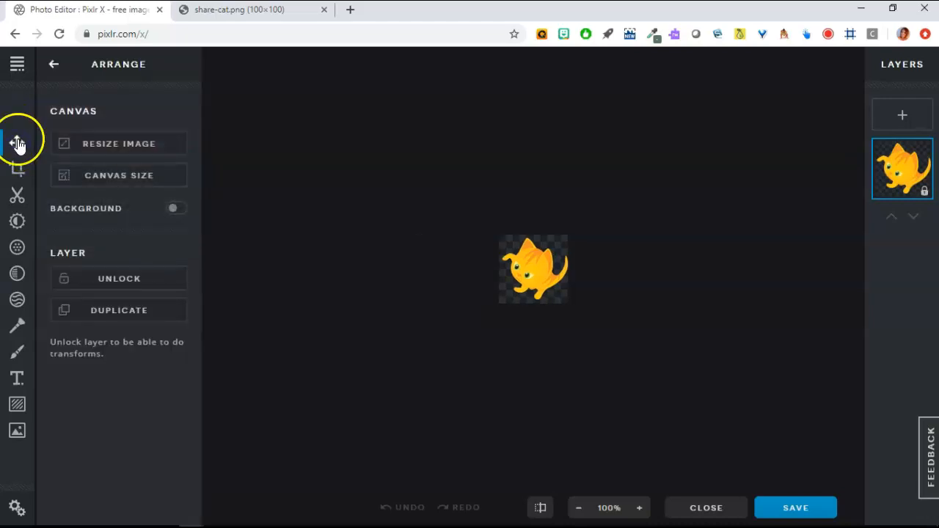
pyautogui.click(109, 149)
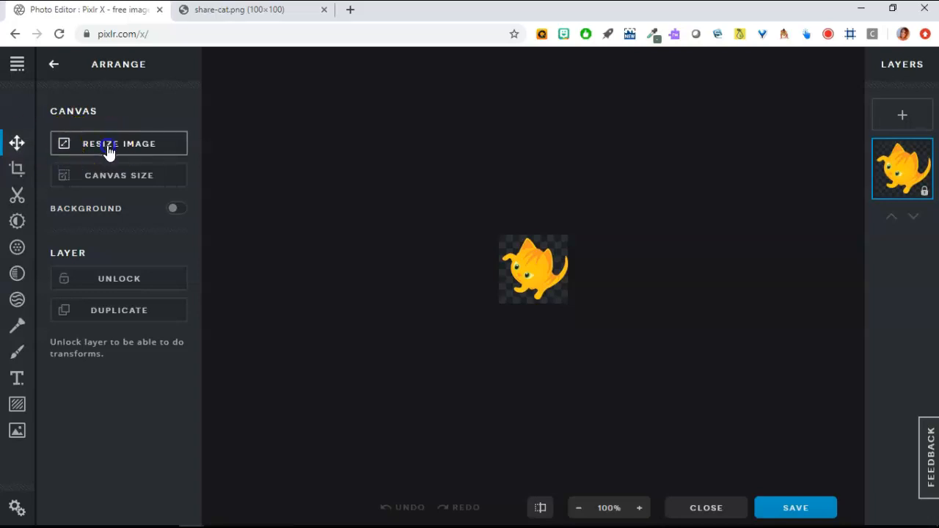
pyautogui.click(107, 146)
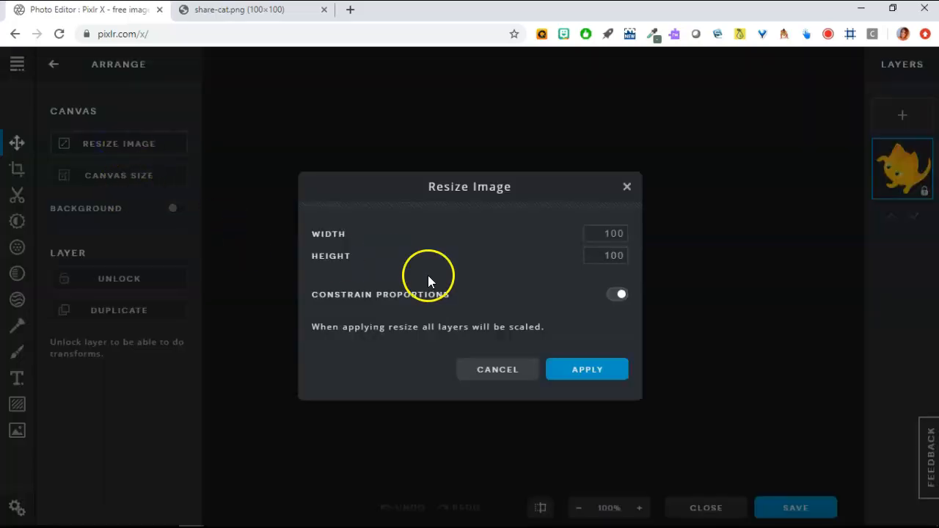
pyautogui.doubleClick(610, 235)
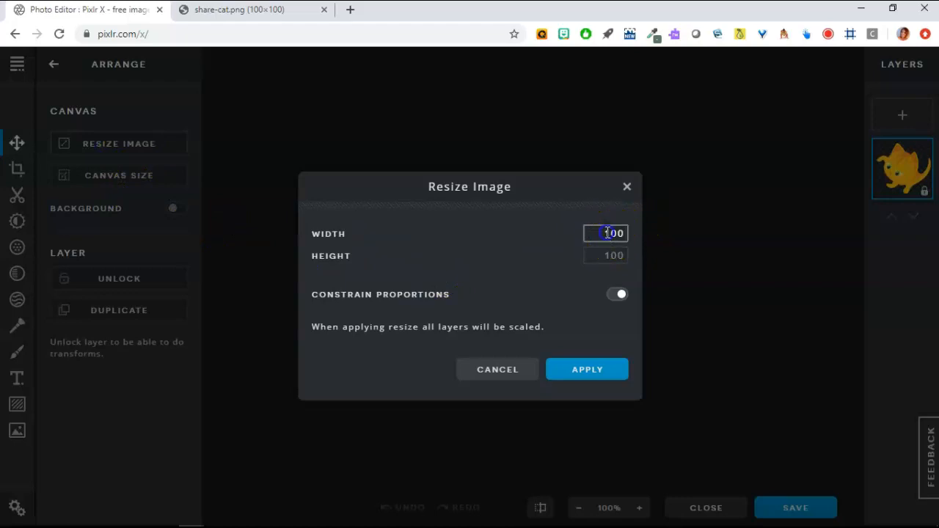
pyautogui.write('25')
pyautogui.click(590, 377)
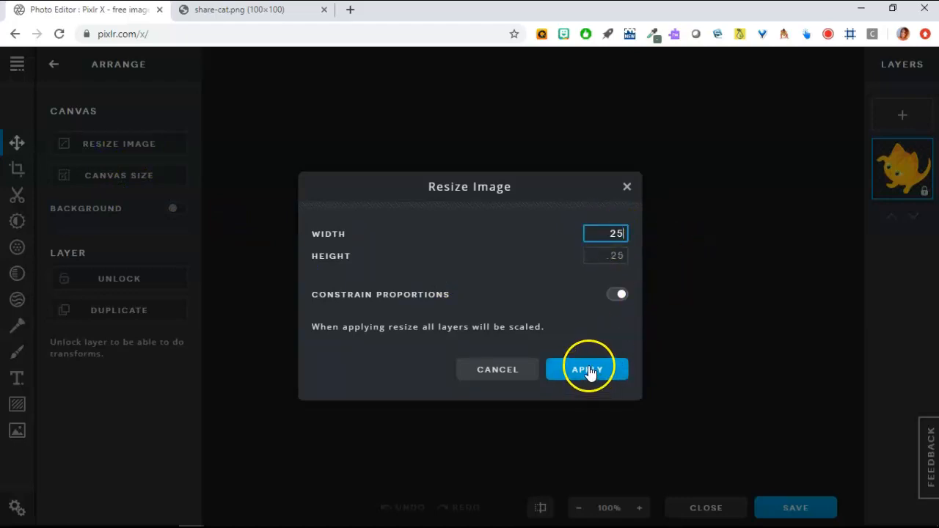
pyautogui.click(589, 369)
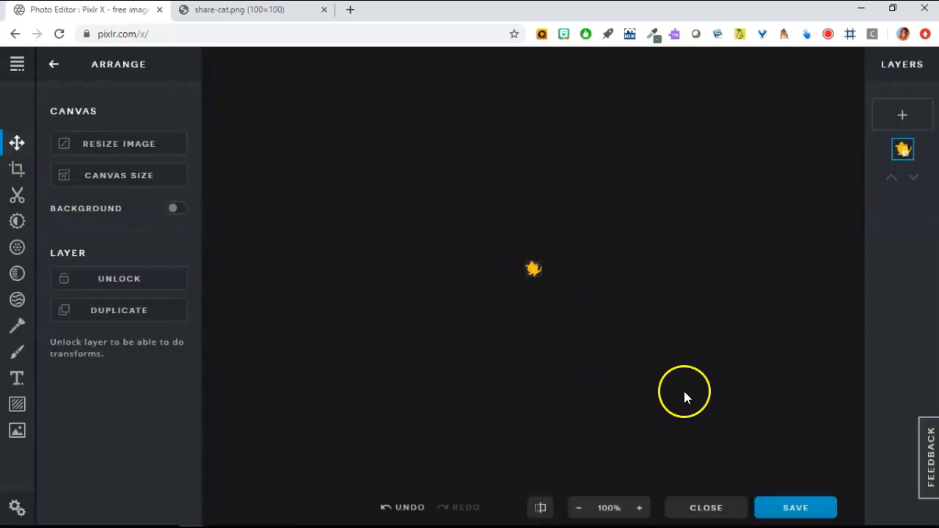
# Step: Download the image as catbull.png in PNG format to the desktop
pyautogui.click(792, 509)
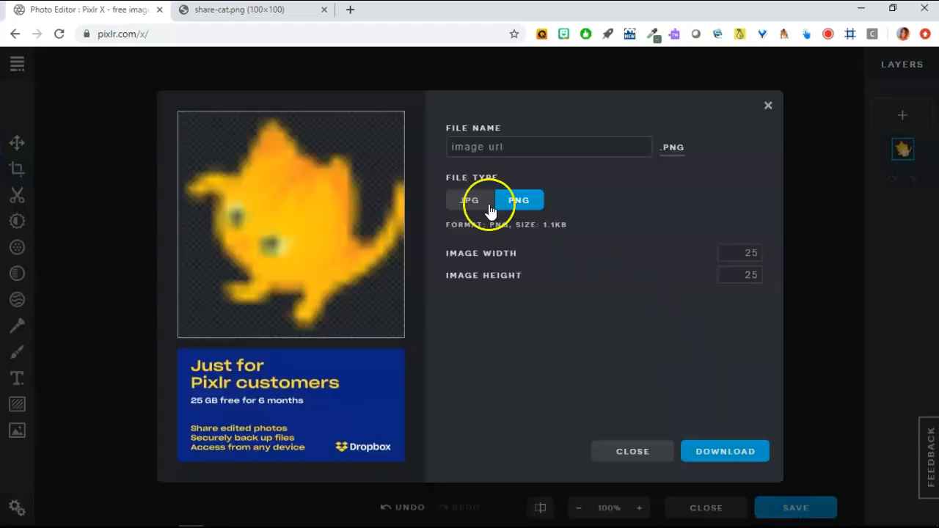
pyautogui.click(513, 145)
pyautogui.press('BackSpace')
pyautogui.press('BackSpace')
pyautogui.press('BackSpace')
pyautogui.press('BackSpace')
pyautogui.press('BackSpace')
pyautogui.press('BackSpace')
pyautogui.press('BackSpace')
pyautogui.press('BackSpace')
pyautogui.press('BackSpace')
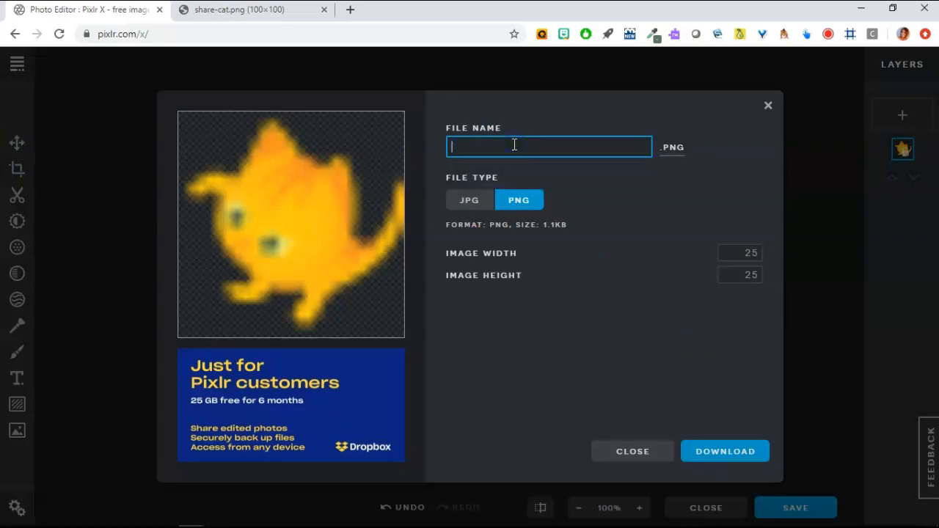
pyautogui.write('catbull')
pyautogui.click(520, 202)
pyautogui.click(720, 450)
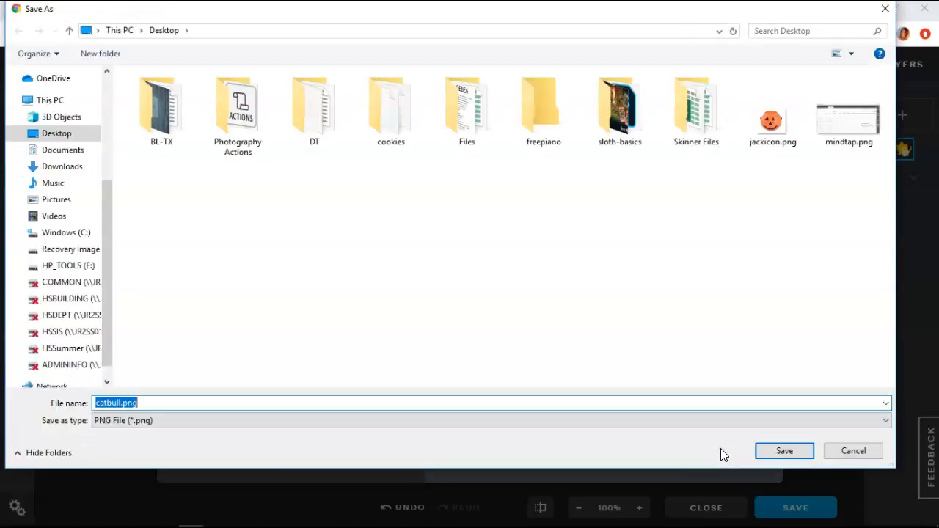
pyautogui.click(782, 451)
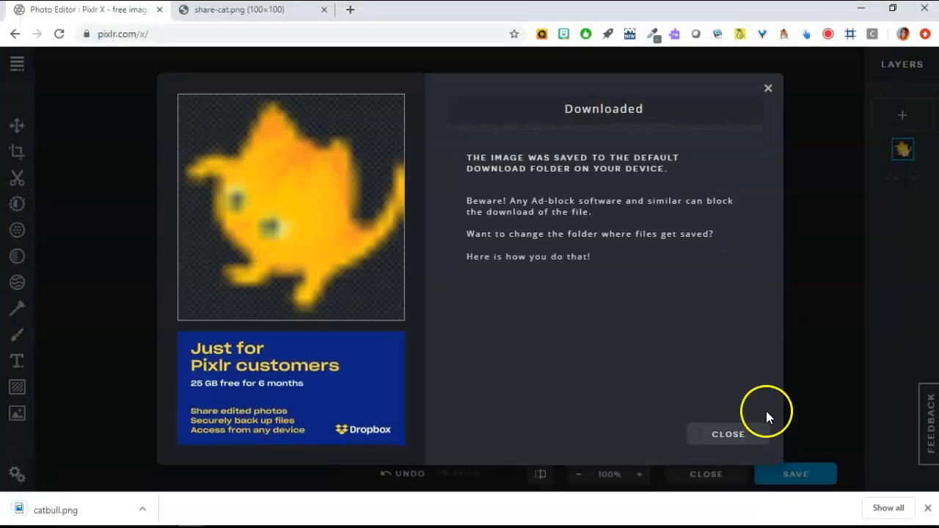
pyautogui.click(722, 436)
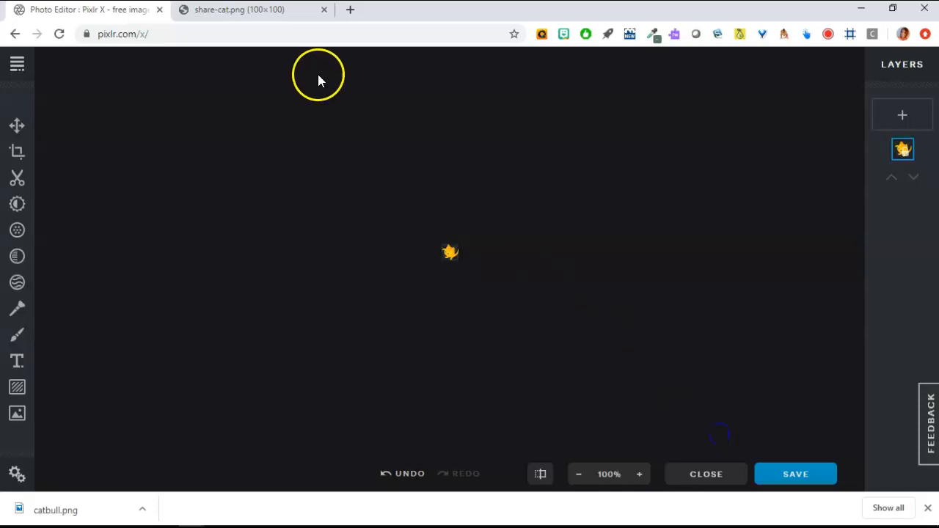
# Step: Return to the 'cat imagesize:100x100' clip-art results in the cat tab
pyautogui.click(246, 10)
pyautogui.click(17, 34)
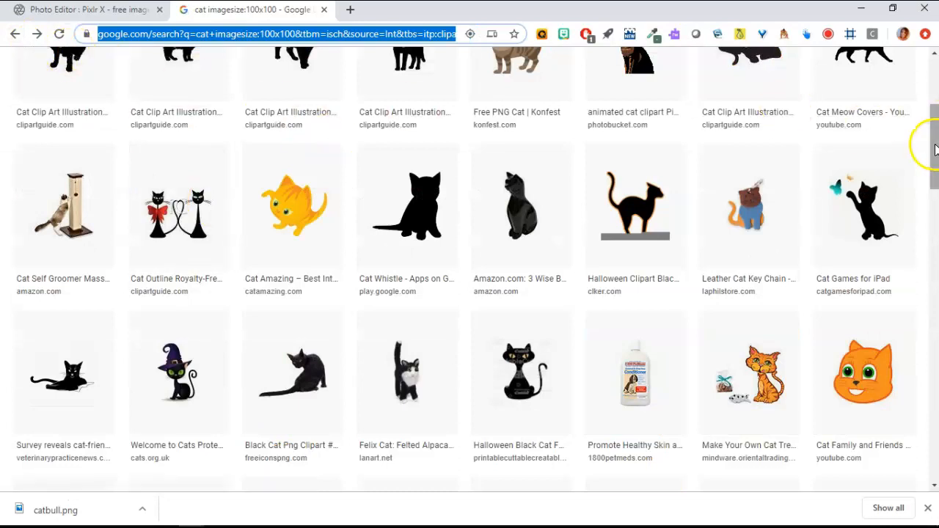
pyautogui.moveTo(935, 150); pyautogui.dragTo(934, 103)
# Step: Delete imagesize:100x100 from the query and rerun the plain cat search
pyautogui.moveTo(248, 75); pyautogui.dragTo(135, 72)
pyautogui.press('BackSpace')
pyautogui.press('Return')
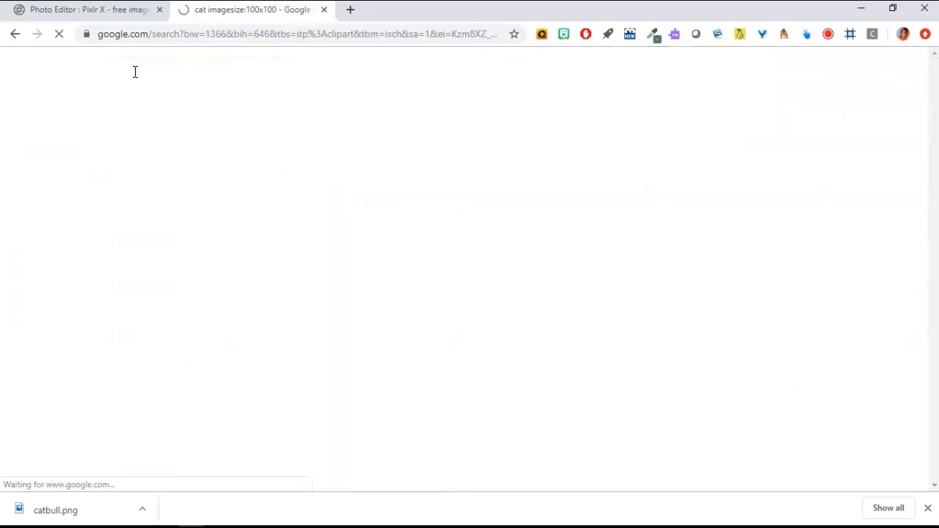
pyautogui.click(347, 121)
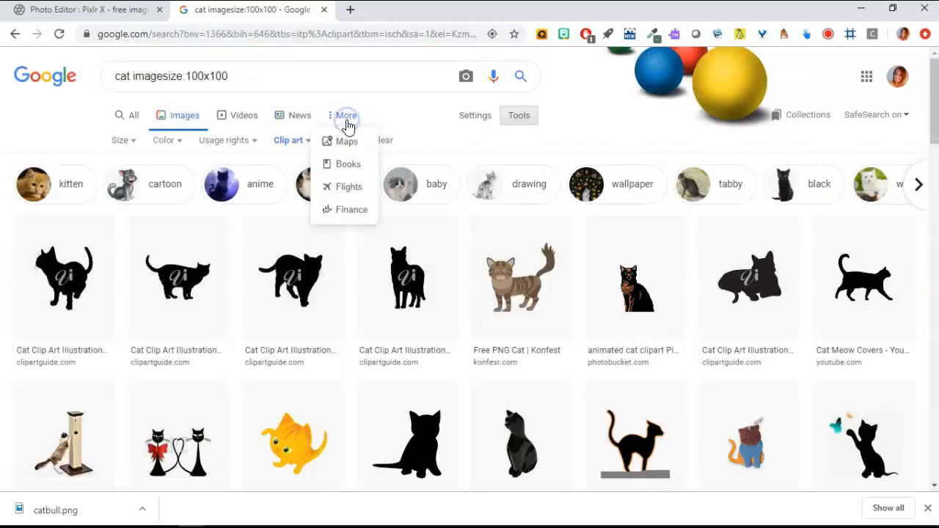
pyautogui.doubleClick(145, 77)
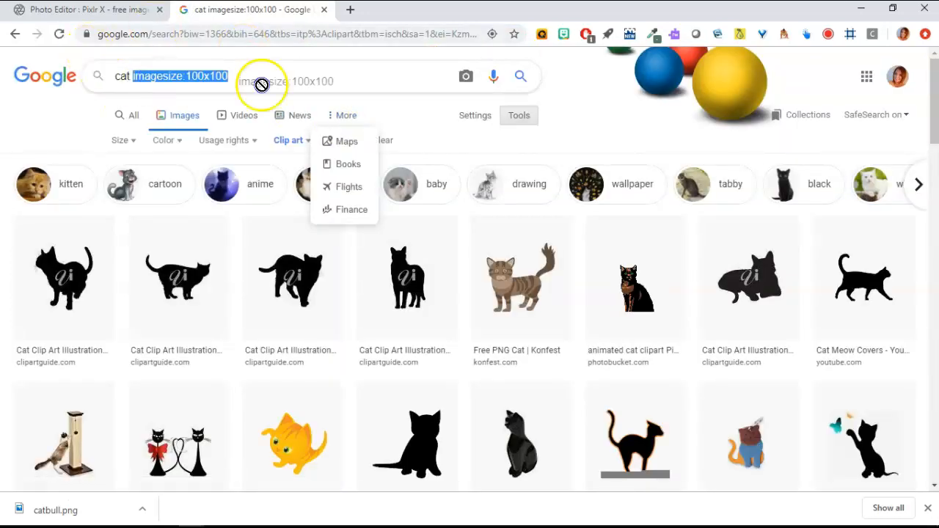
pyautogui.moveTo(145, 76); pyautogui.dragTo(284, 88)
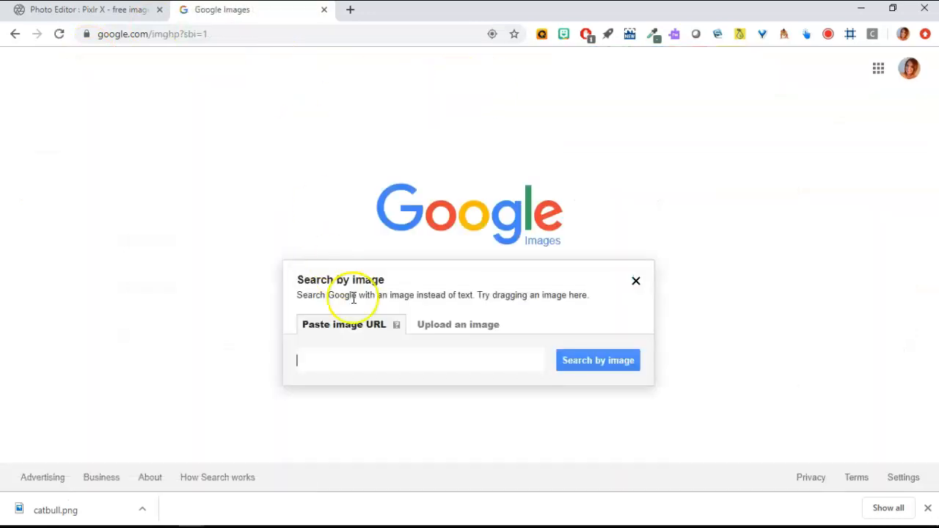
# Step: Search Google Images for 'calico cat' and browse the first few results
pyautogui.click(635, 281)
pyautogui.write('calico ca')
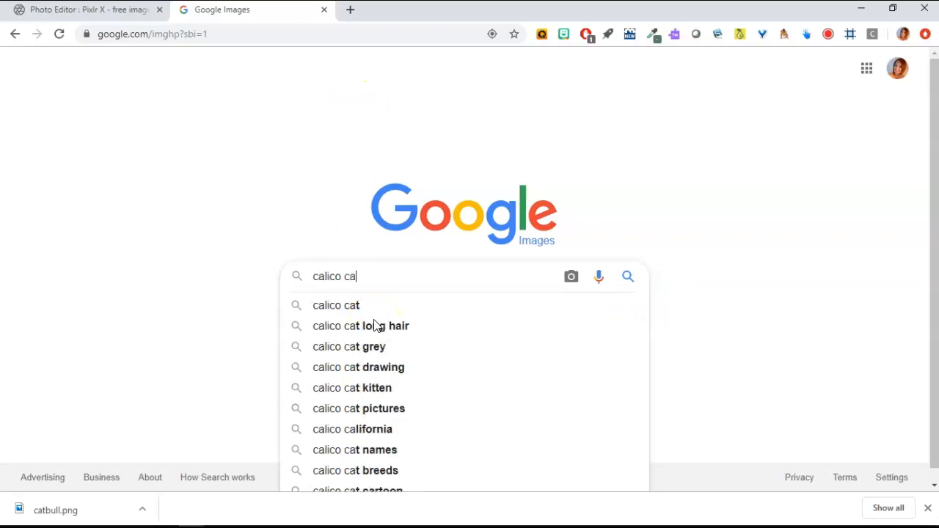
pyautogui.write('t')
pyautogui.press('Return')
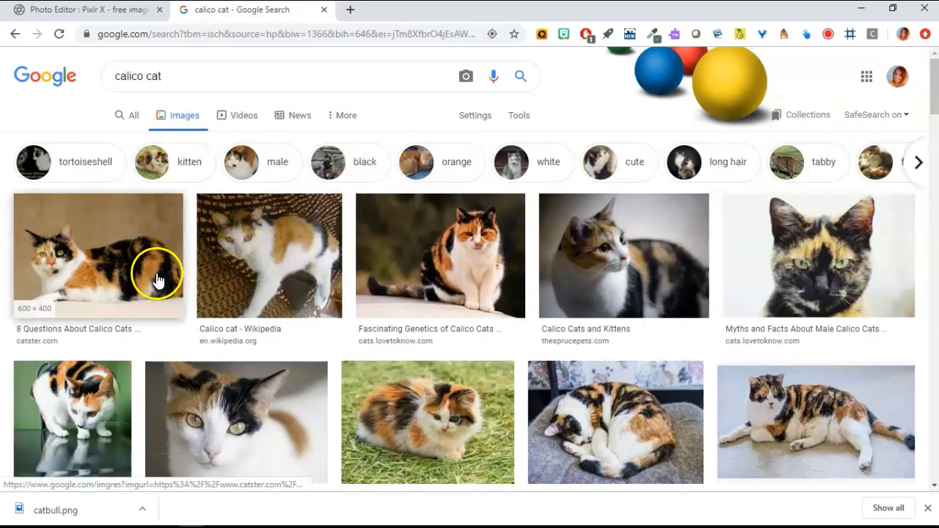
pyautogui.click(100, 285)
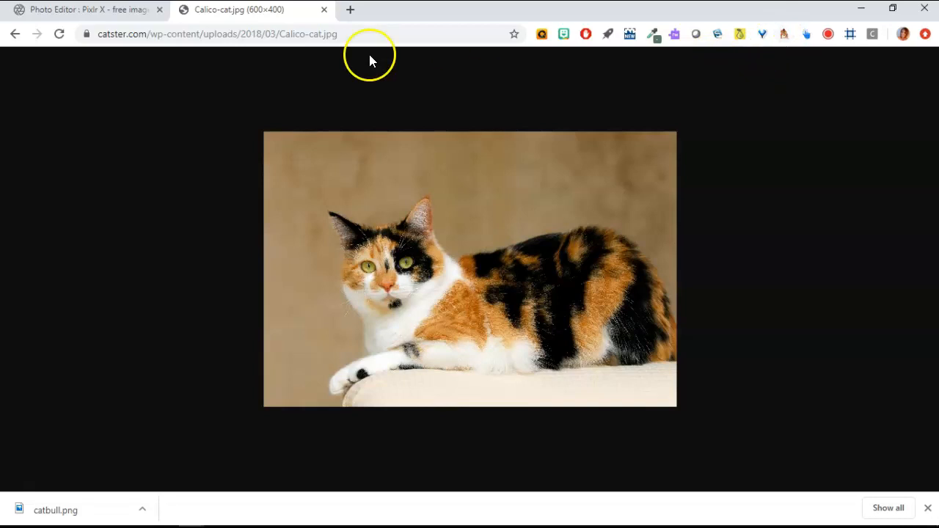
pyautogui.click(15, 34)
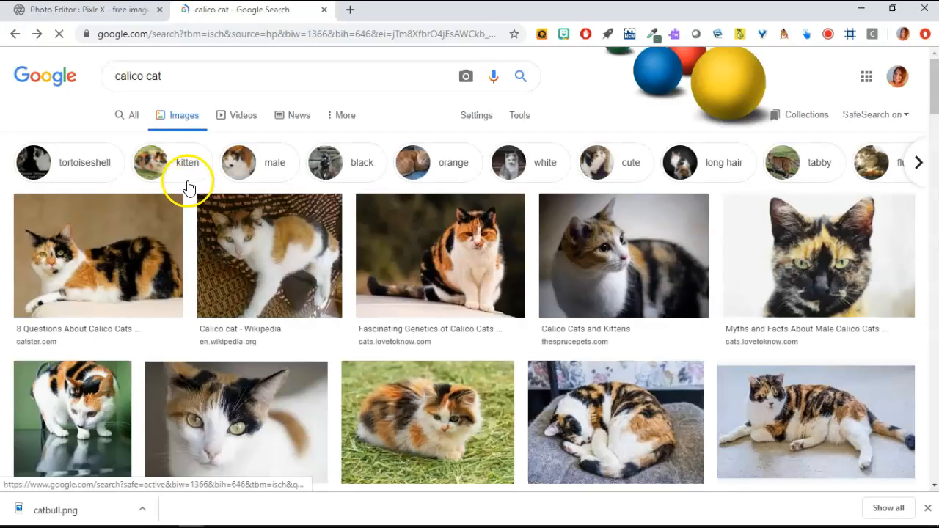
pyautogui.click(84, 335)
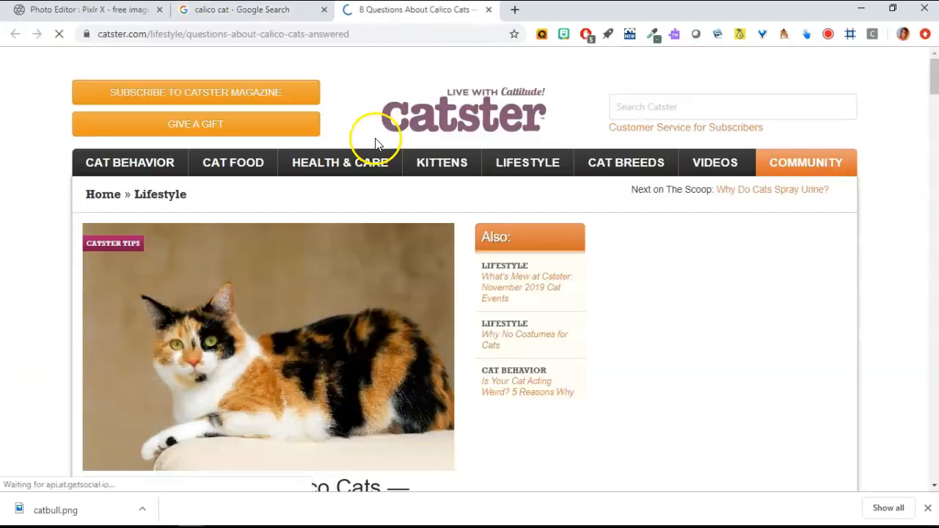
pyautogui.click(489, 10)
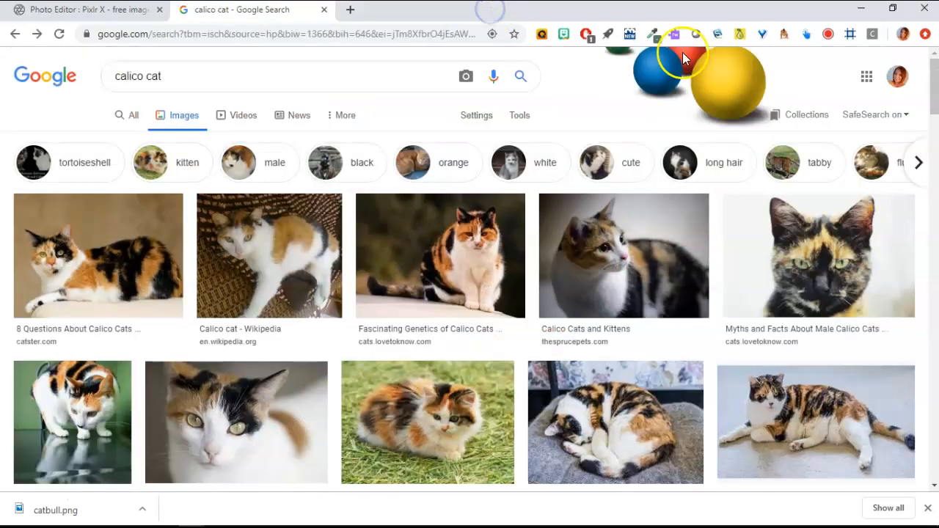
pyautogui.click(457, 253)
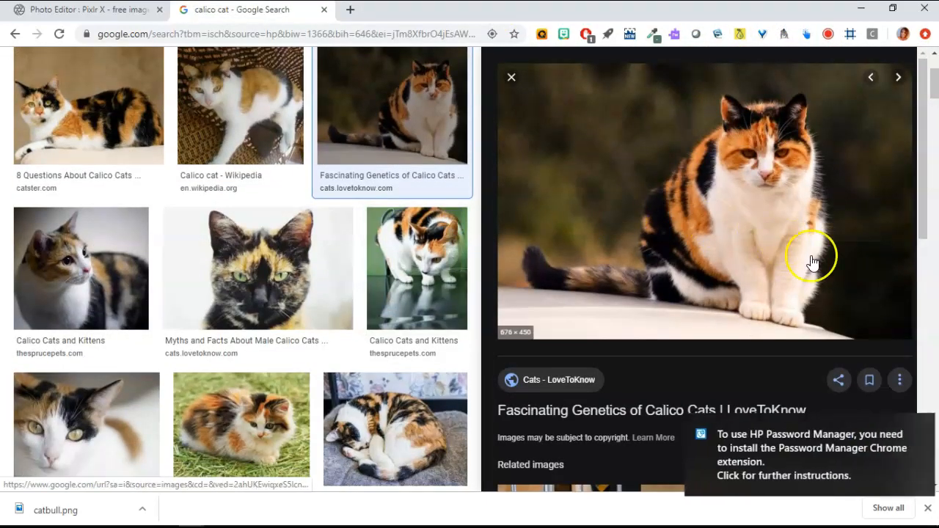
pyautogui.moveTo(924, 91)
pyautogui.mouseDown()
pyautogui.moveTo(928, 108)
pyautogui.moveTo(925, 89)
pyautogui.mouseUp()
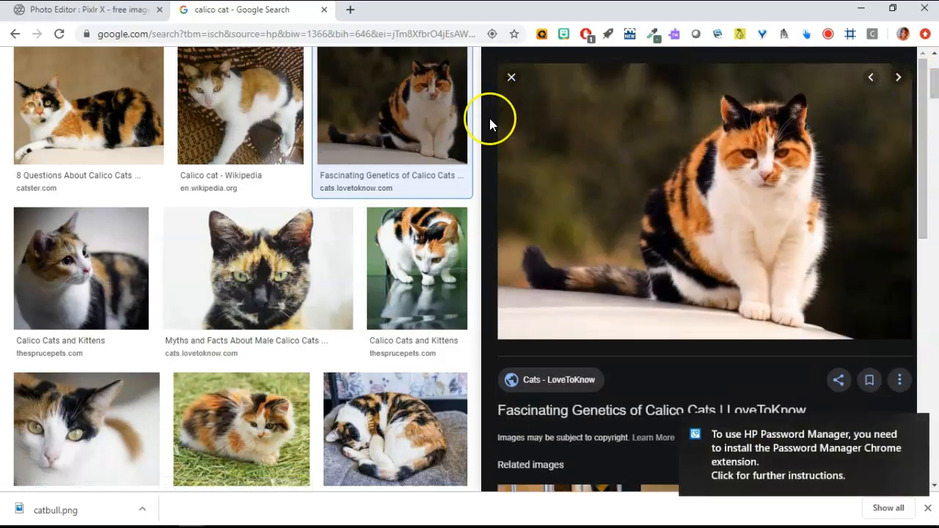
pyautogui.click(511, 77)
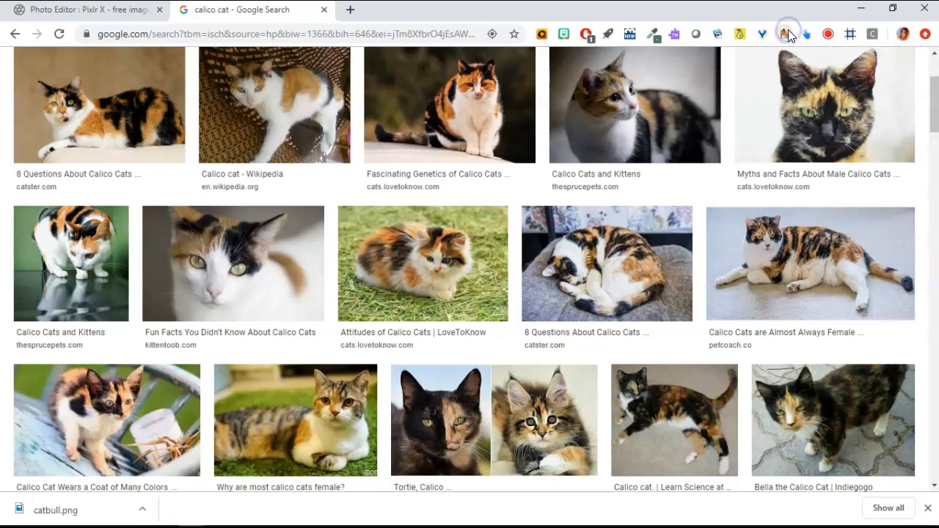
# Step: Open the Calico Cats and Kittens photo full size, copy its URL, and return to Pixlr X
pyautogui.click(620, 107)
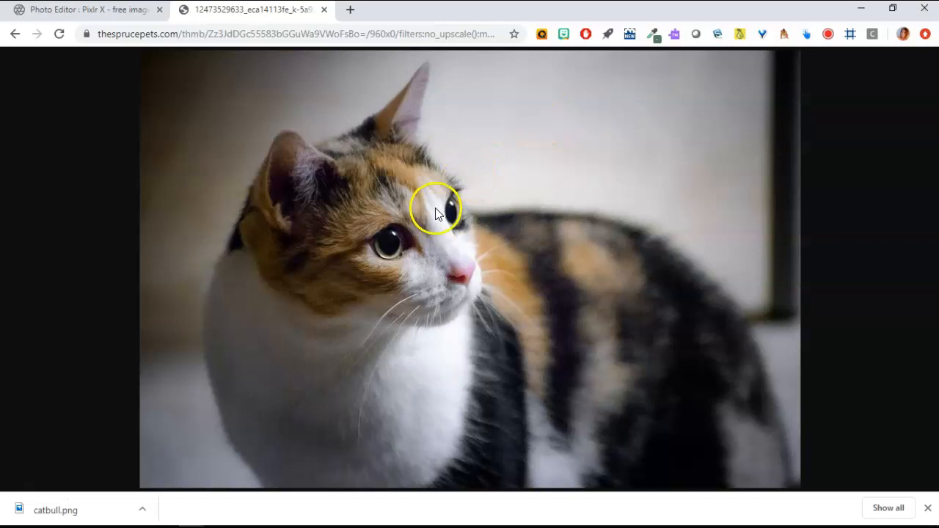
pyautogui.click(379, 35)
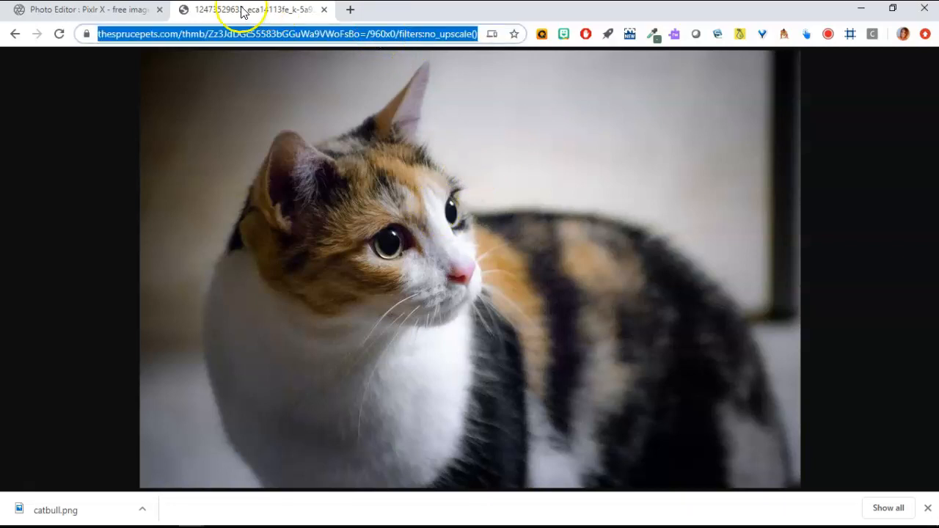
pyautogui.click(140, 9)
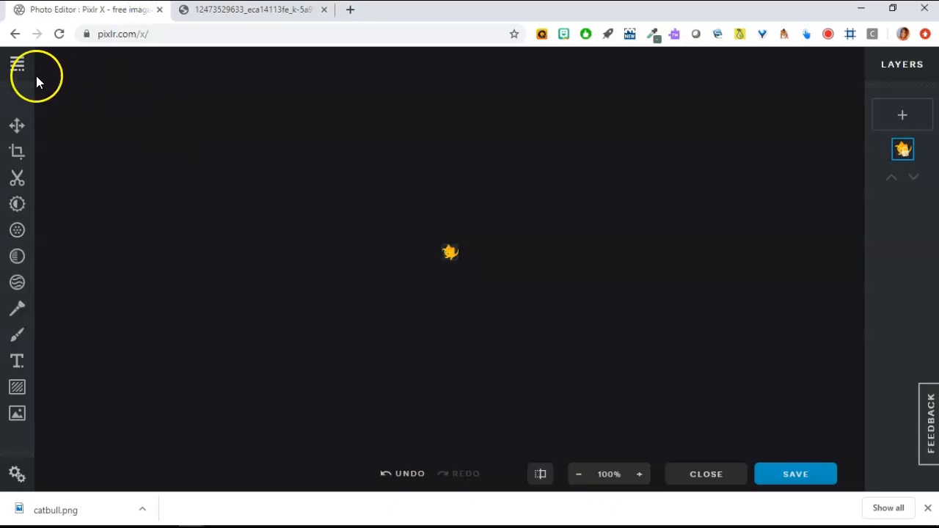
# Step: Paste the calico cat URL into LOAD URL and inspect the resulting layer options
pyautogui.click(16, 67)
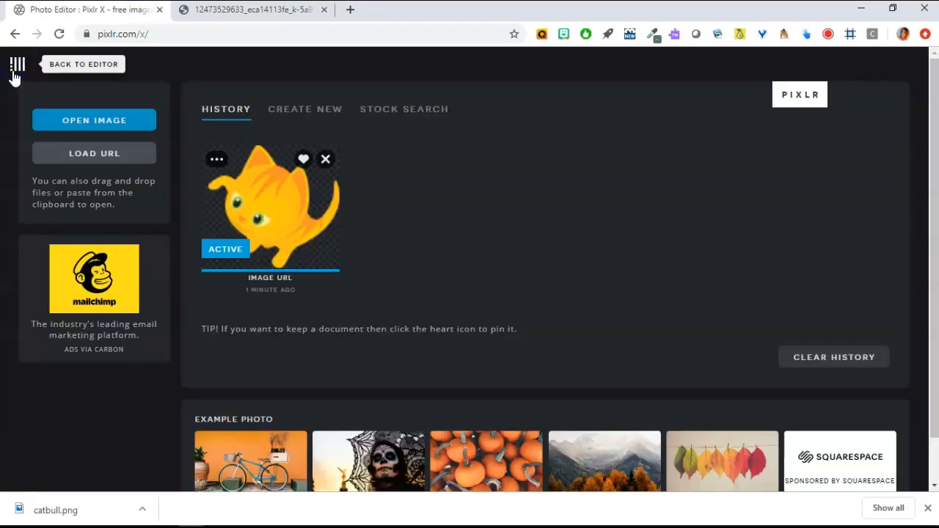
pyautogui.click(110, 158)
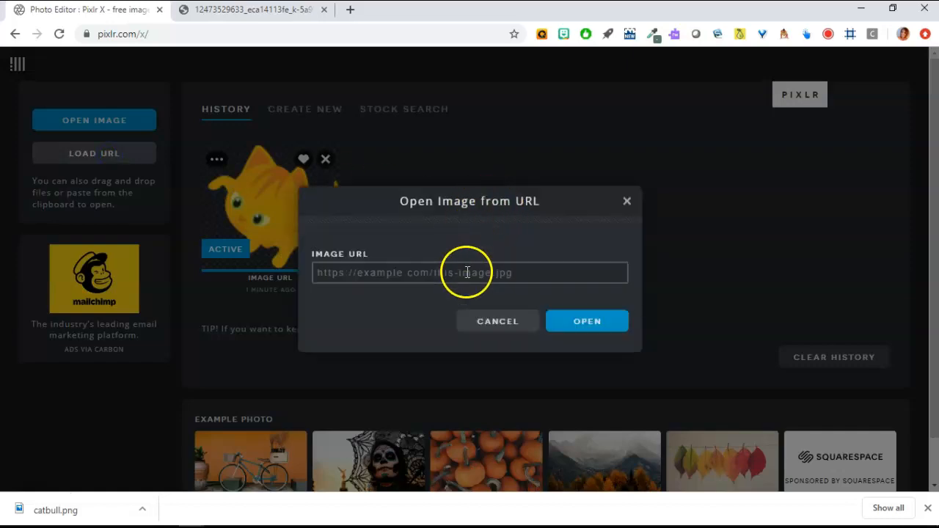
pyautogui.hotkey('ctrl', 'v')
pyautogui.click(596, 327)
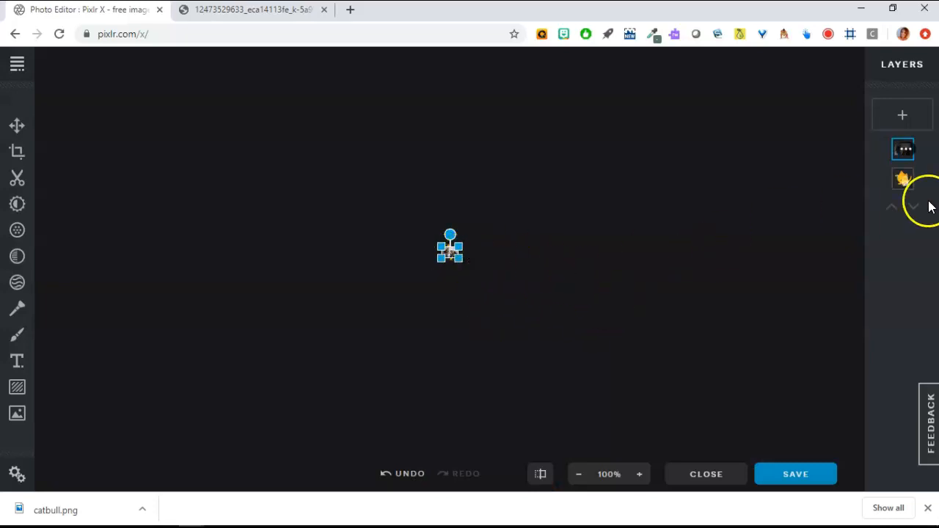
pyautogui.click(901, 181)
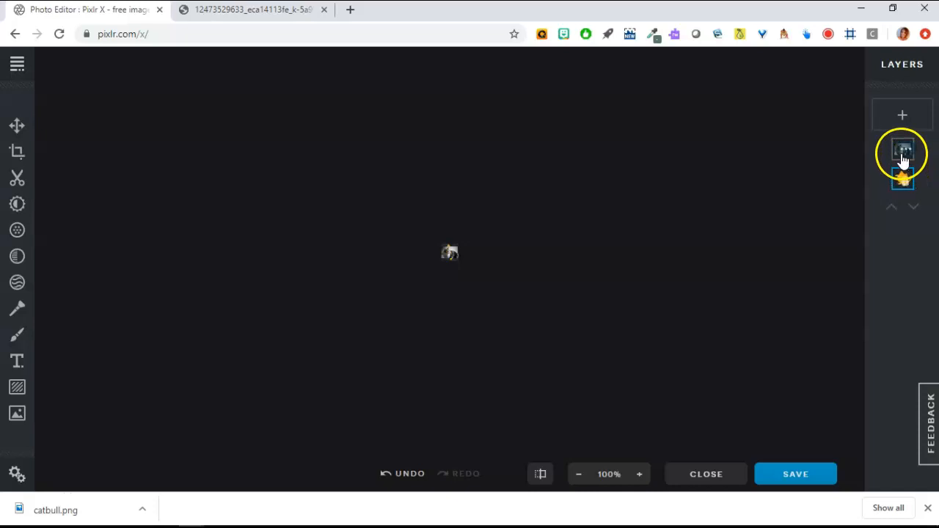
pyautogui.click(903, 155)
pyautogui.click(483, 255)
# Step: Remove the old cat from history and reopen the calico photo from its pasted URL
pyautogui.click(17, 66)
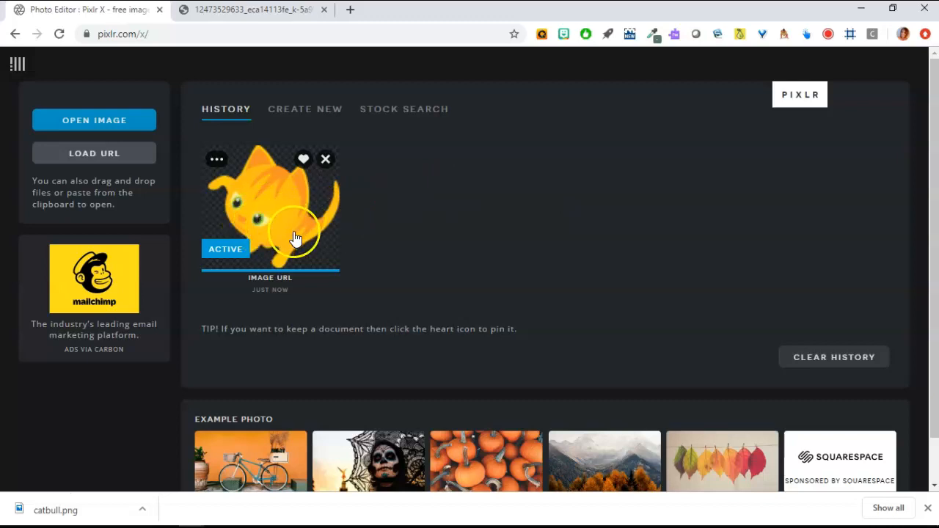
pyautogui.click(325, 160)
pyautogui.click(126, 153)
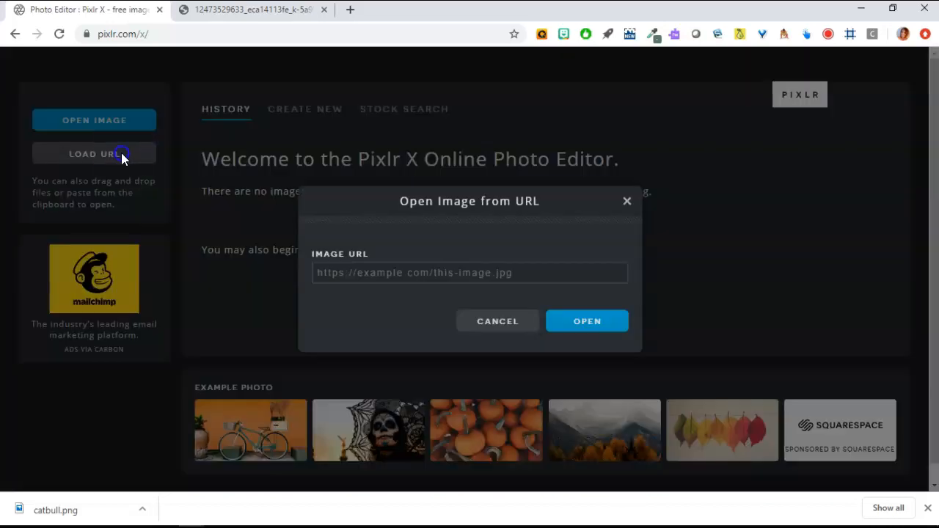
pyautogui.click(533, 274)
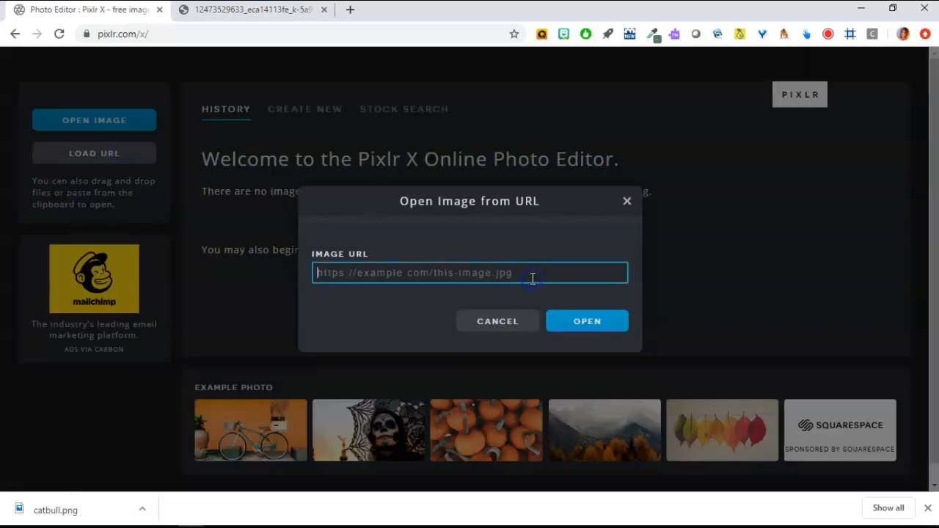
pyautogui.hotkey('ctrl', 'v')
pyautogui.click(597, 328)
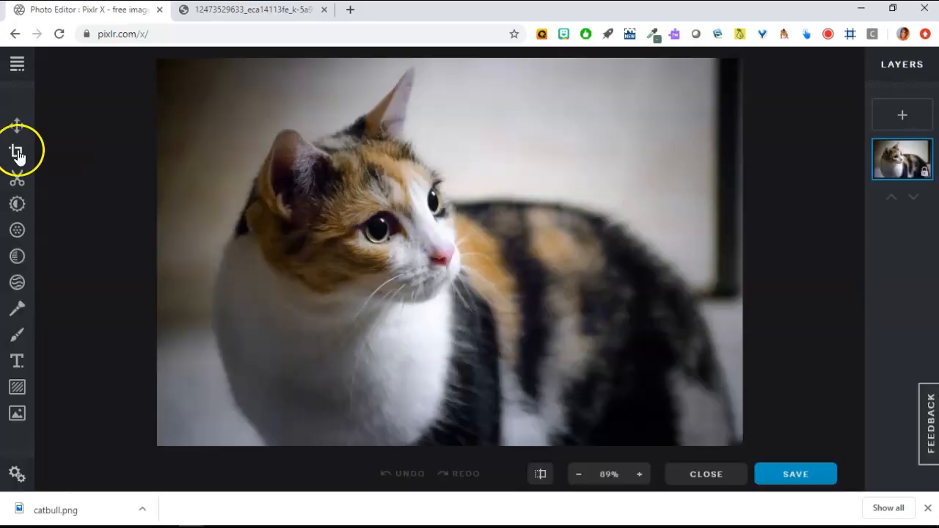
# Step: Crop the photo's left side so it is 925 pixels wide
pyautogui.click(16, 125)
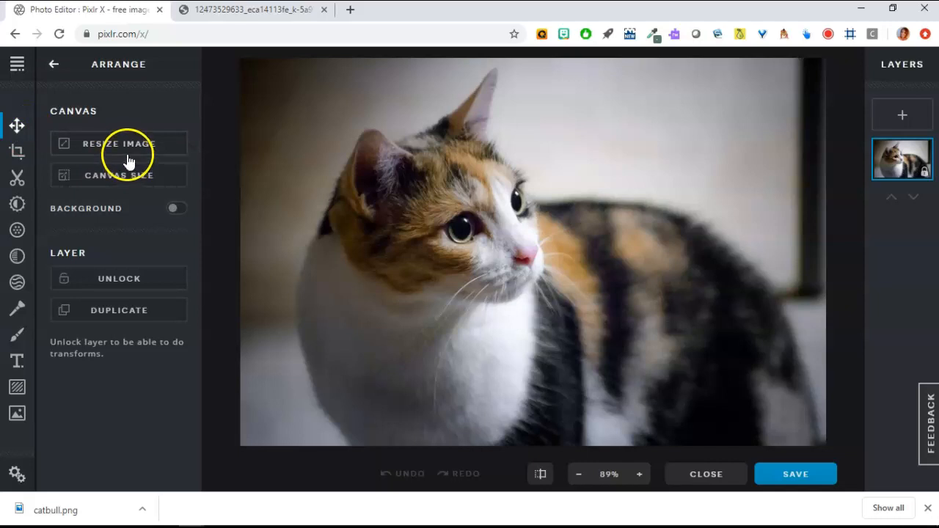
pyautogui.click(12, 160)
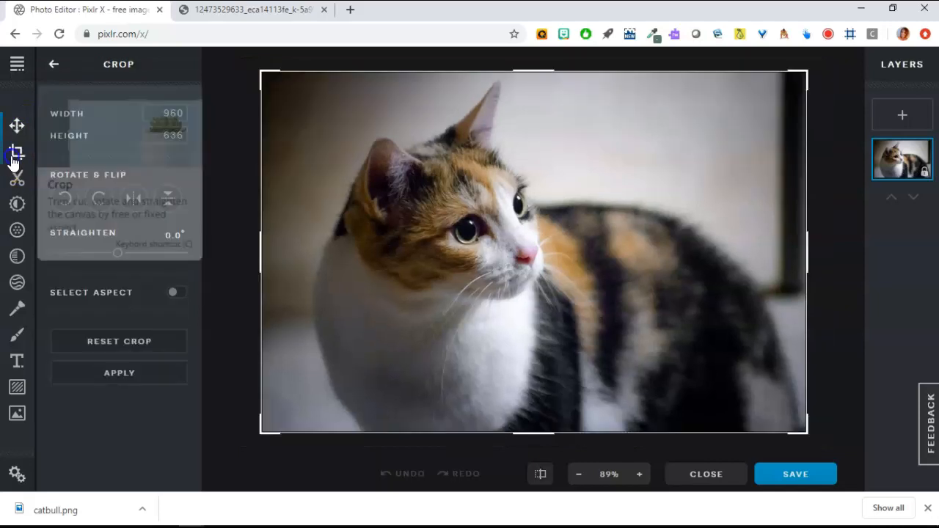
pyautogui.moveTo(268, 253); pyautogui.dragTo(289, 257)
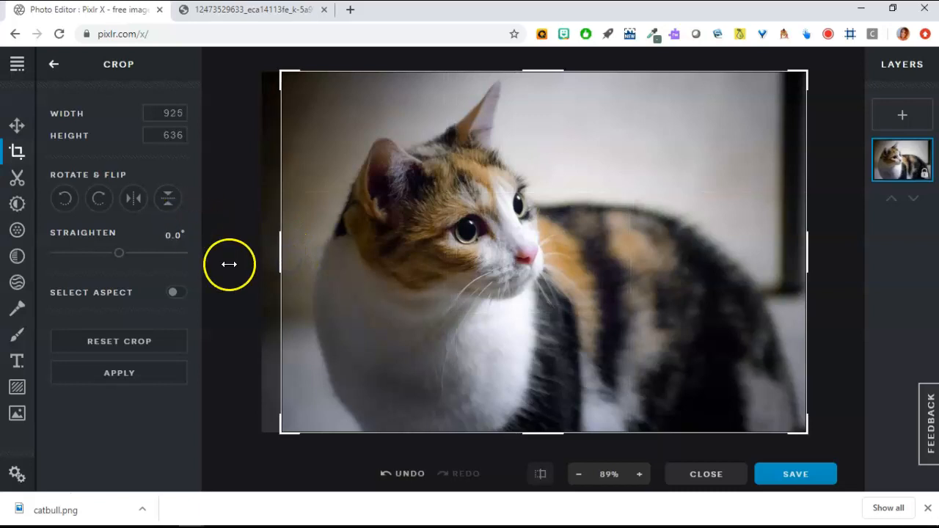
pyautogui.click(103, 377)
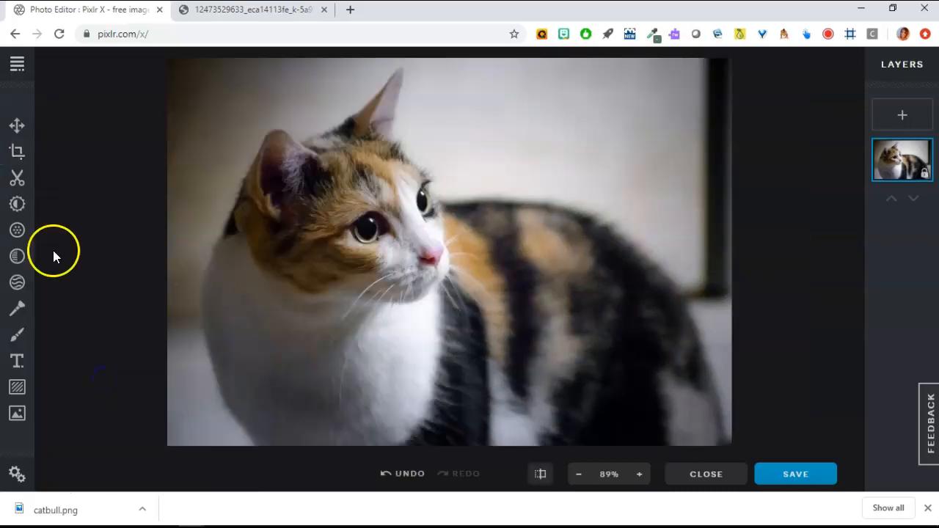
pyautogui.click(18, 153)
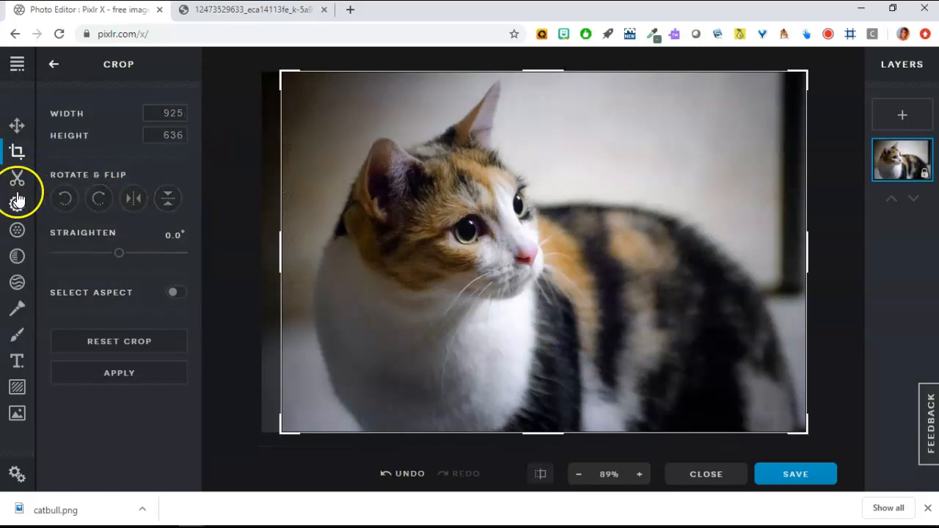
# Step: Set the Cutout tool to Magic Cutout in Remove mode at tolerance 32, then open Adjust
pyautogui.click(17, 180)
pyautogui.click(112, 182)
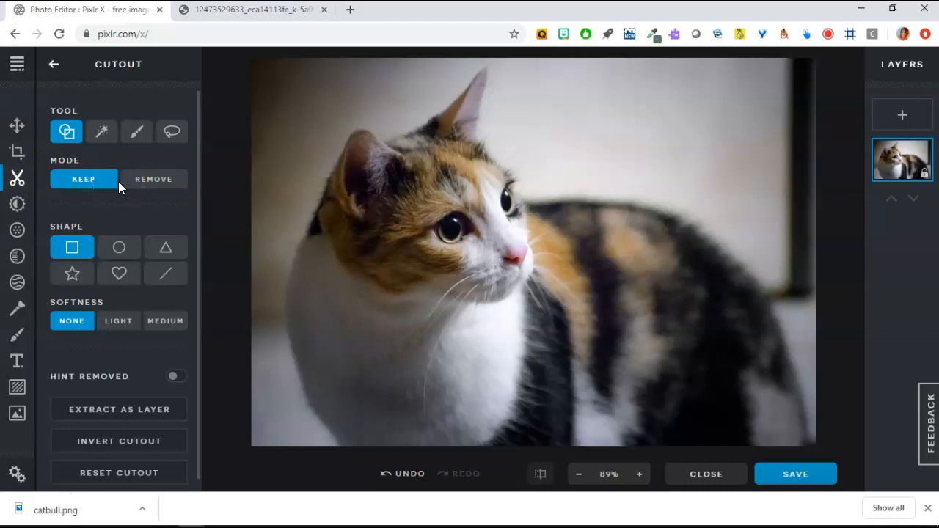
pyautogui.click(306, 154)
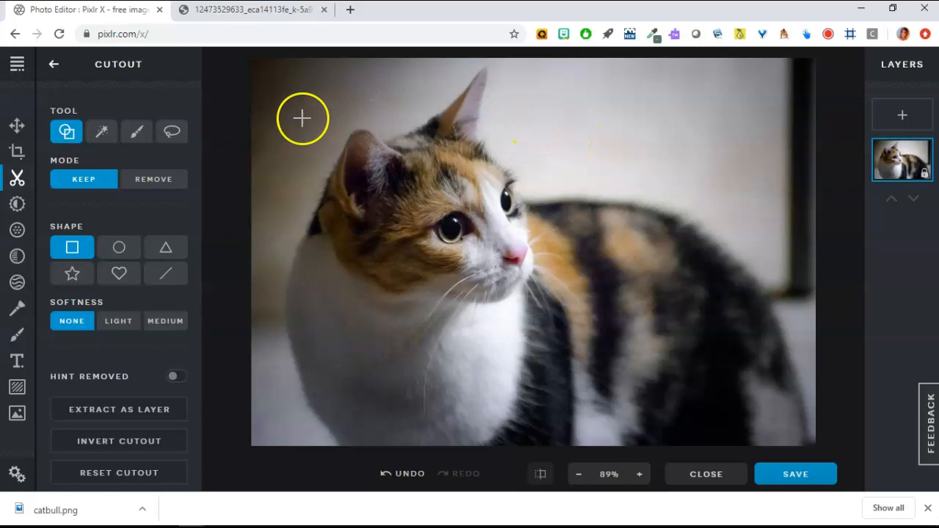
pyautogui.click(101, 135)
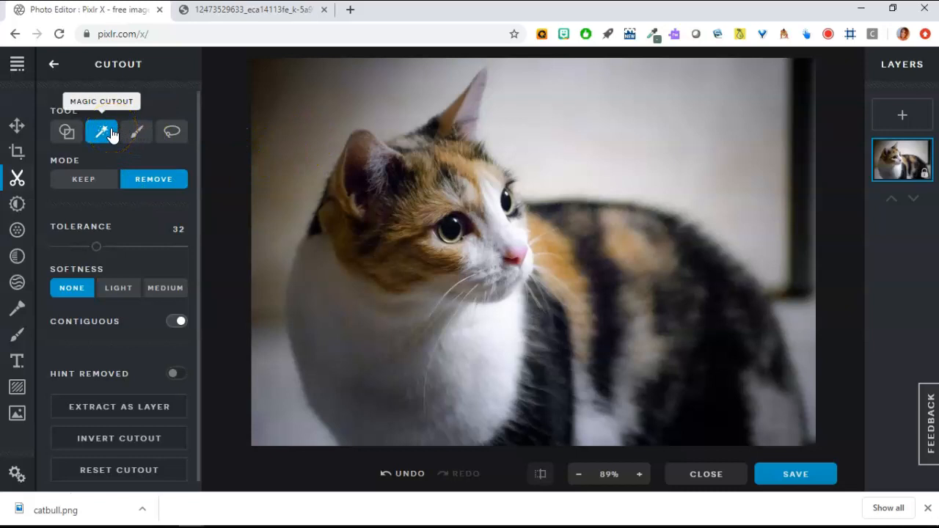
pyautogui.click(17, 205)
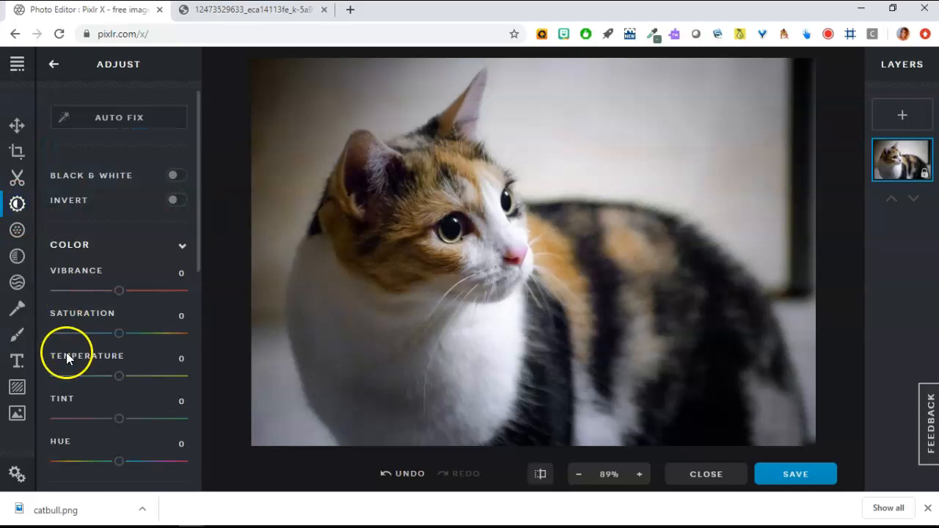
# Step: Raise the photo's vibrance to 30 and set the Filter vignette to 56
pyautogui.moveTo(118, 291); pyautogui.dragTo(139, 306)
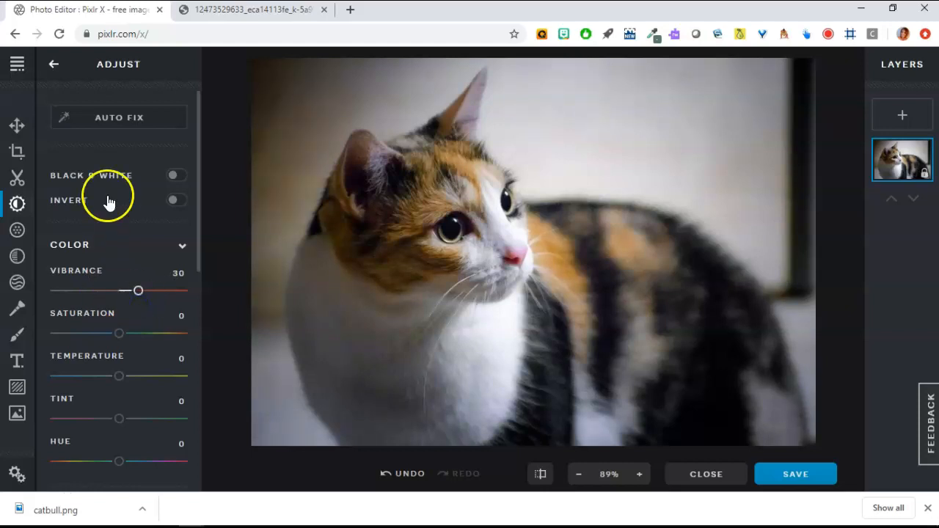
pyautogui.click(16, 232)
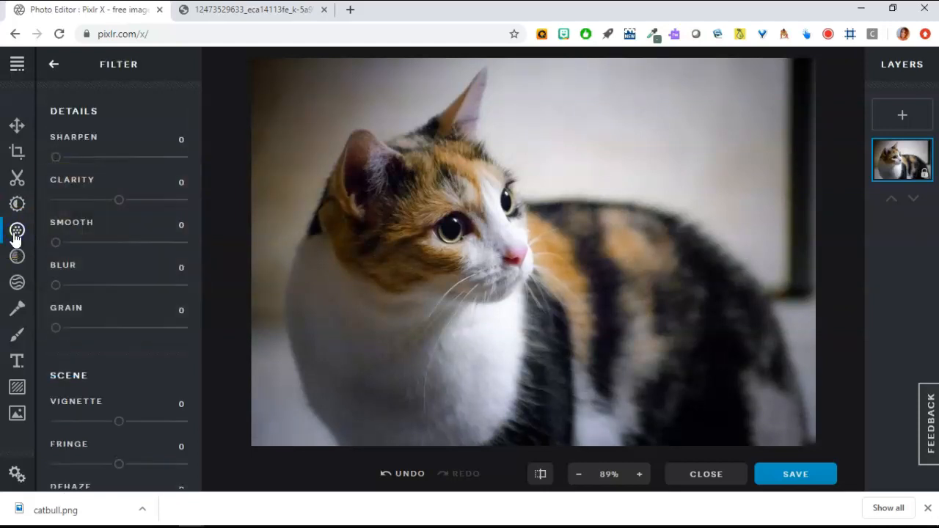
pyautogui.moveTo(119, 424); pyautogui.dragTo(155, 423)
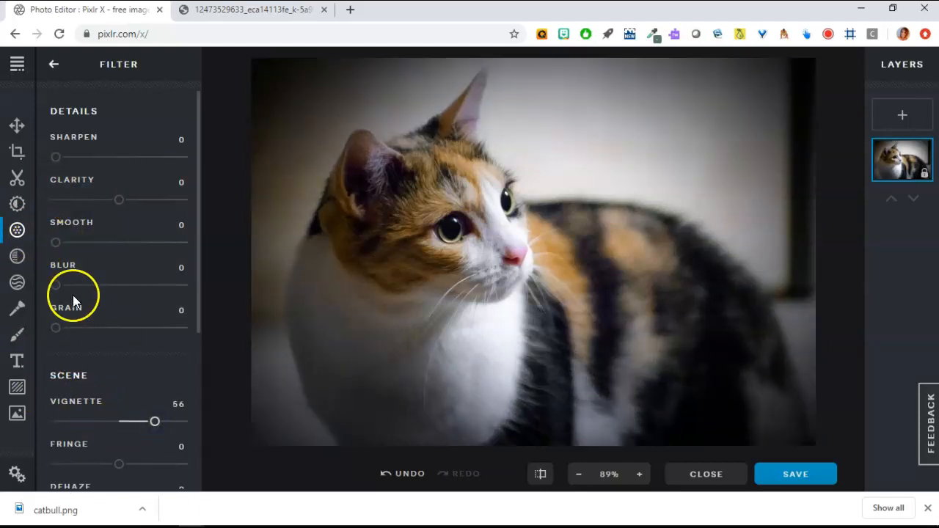
pyautogui.click(22, 258)
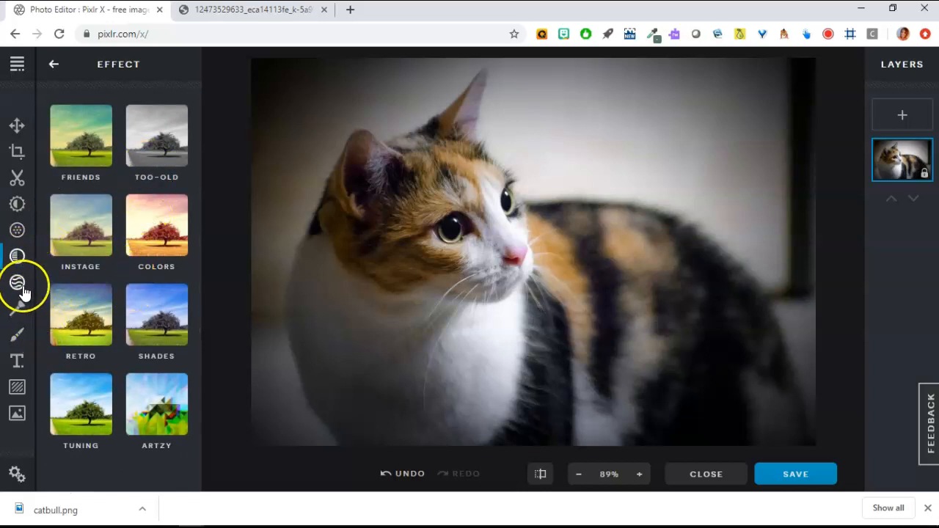
# Step: Step through the Liquify, Retouch, Draw and Text tools to reach Add Element's Overlay, Border, Shape and Sticker choices
pyautogui.click(18, 286)
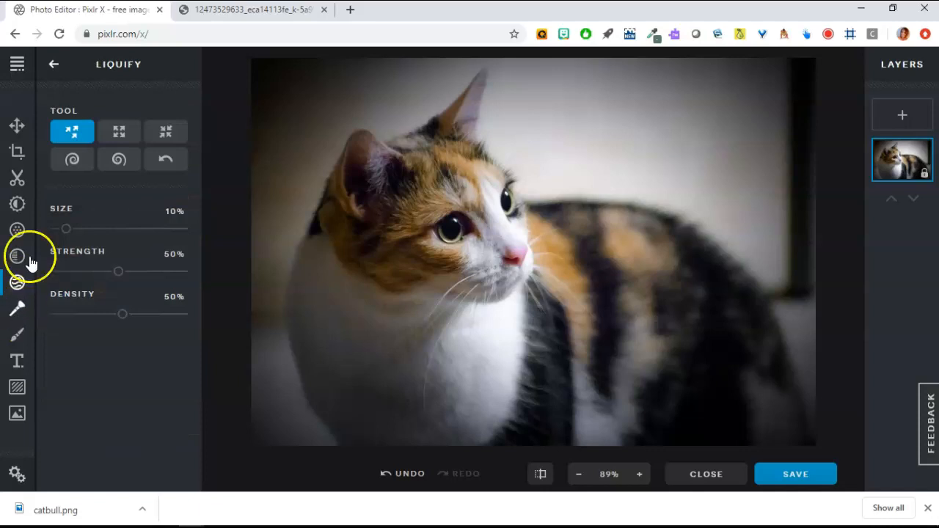
pyautogui.click(17, 312)
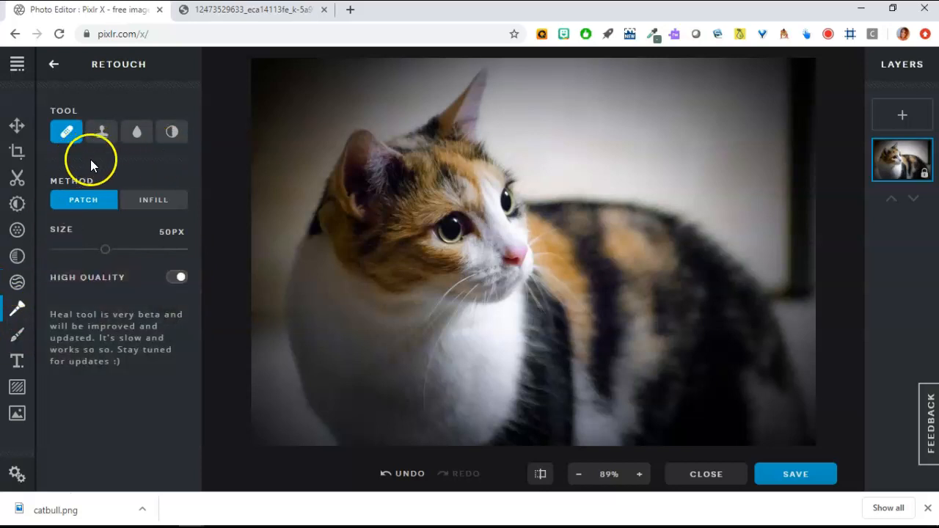
pyautogui.click(16, 338)
pyautogui.click(17, 361)
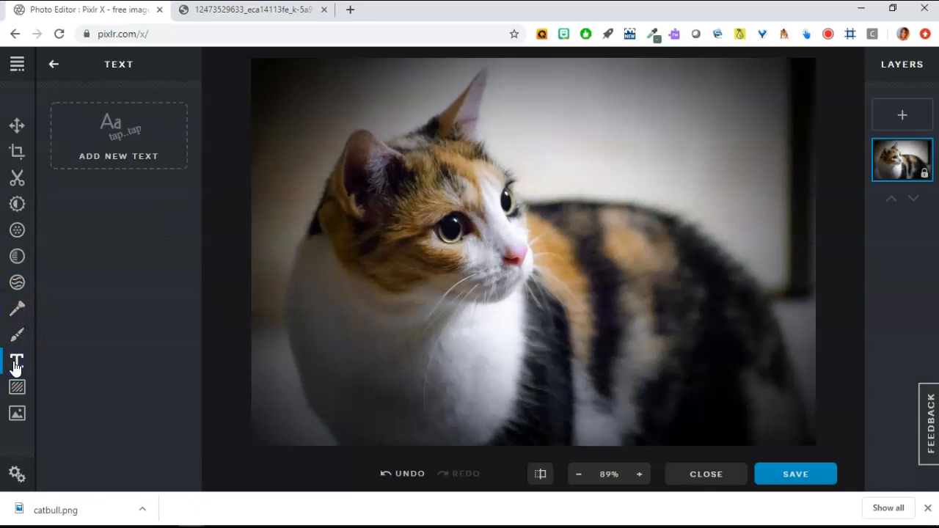
pyautogui.click(17, 389)
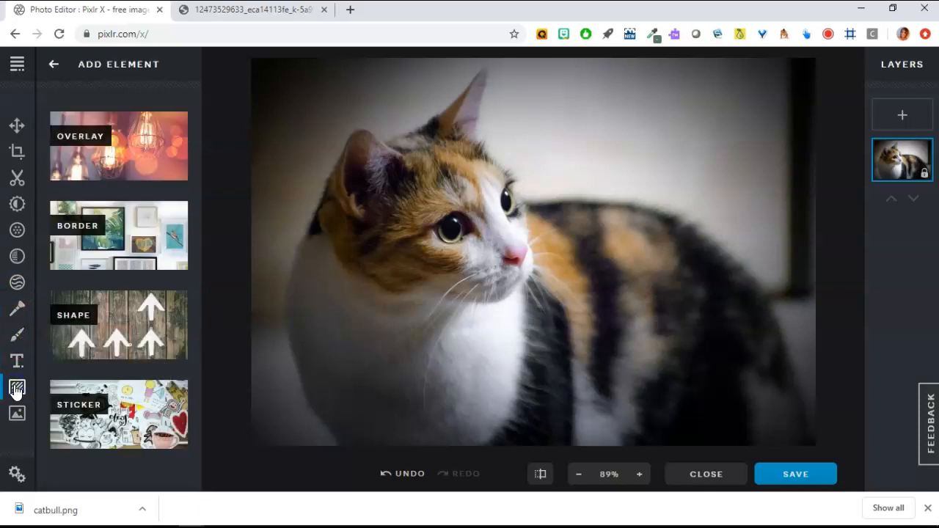
# Step: Add an Art Deco border frame to the photo, undo it, then show Add Image
pyautogui.click(103, 235)
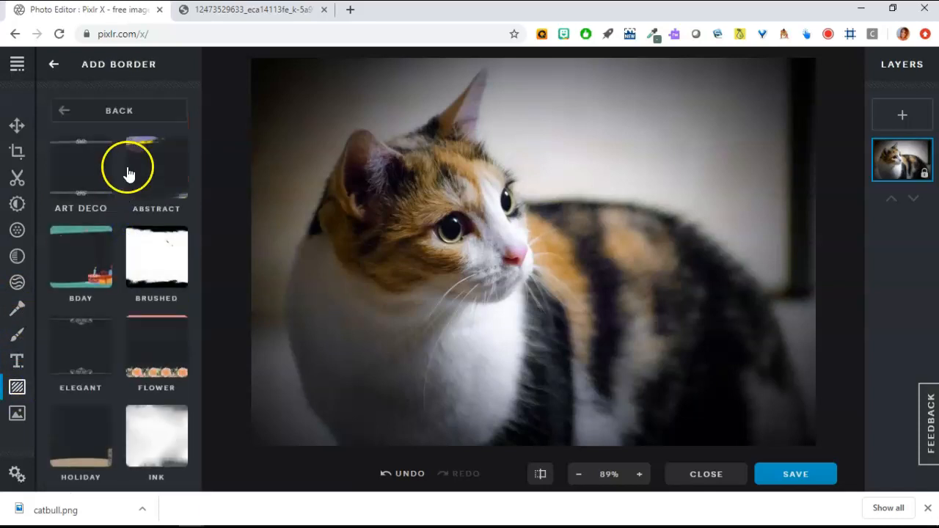
pyautogui.click(99, 182)
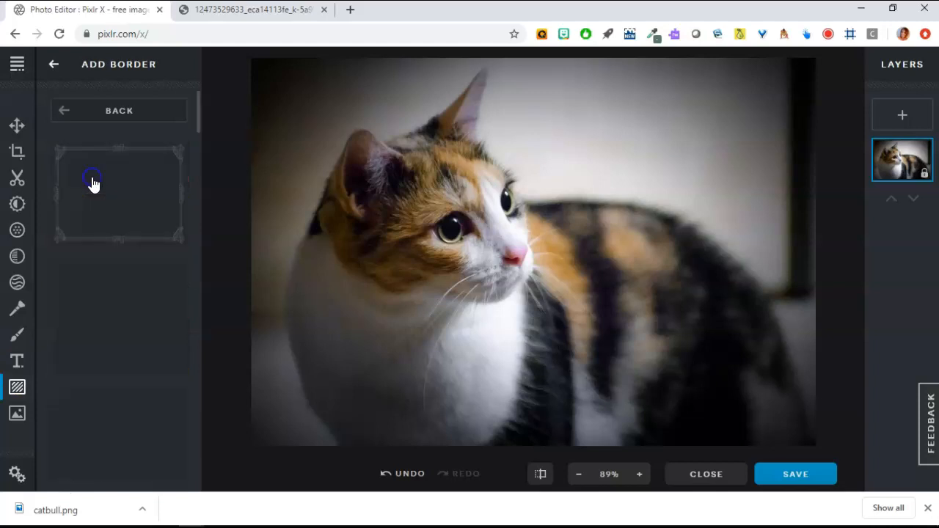
pyautogui.click(110, 319)
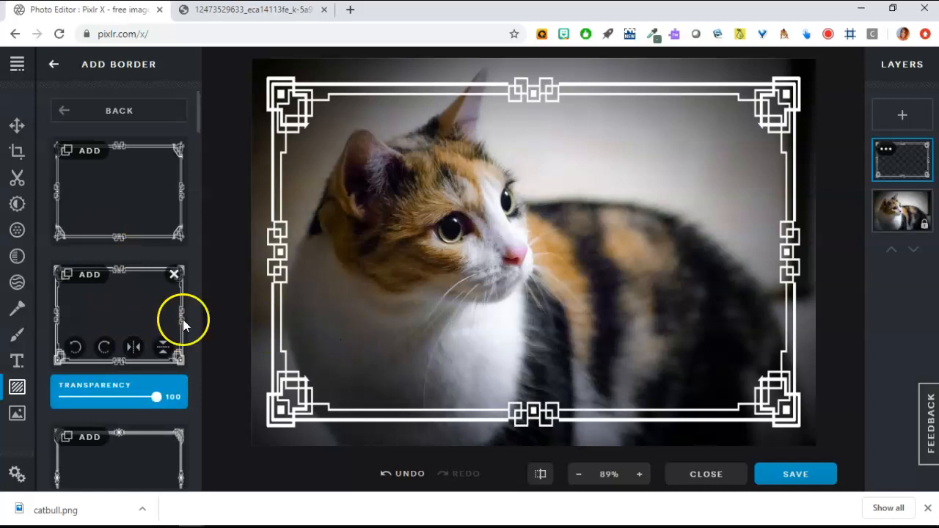
pyautogui.click(415, 475)
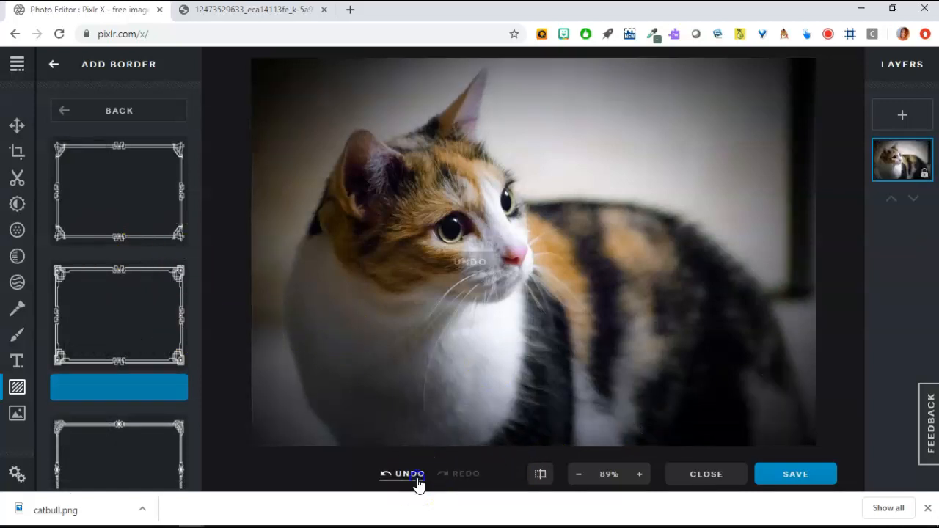
pyautogui.click(16, 415)
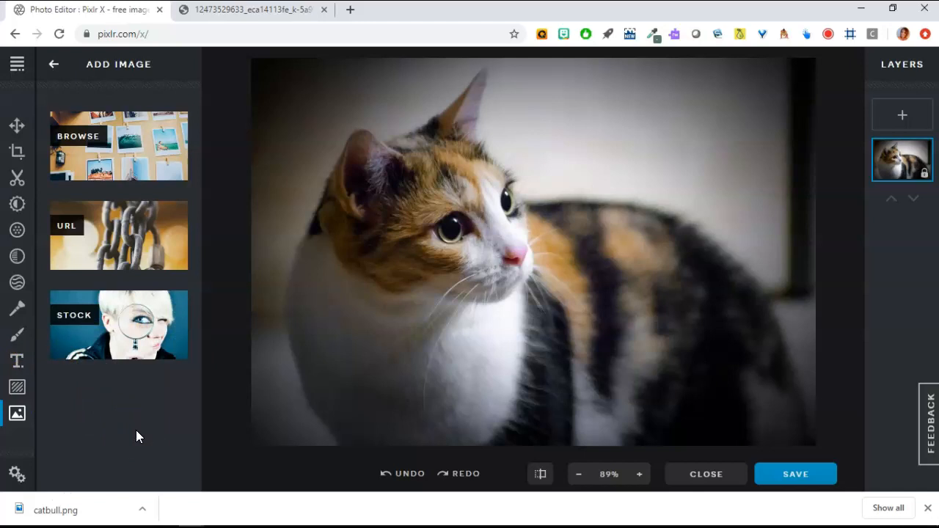
# Step: Bring up the save dialog for the edited 925 × 636 calico photo
pyautogui.click(805, 474)
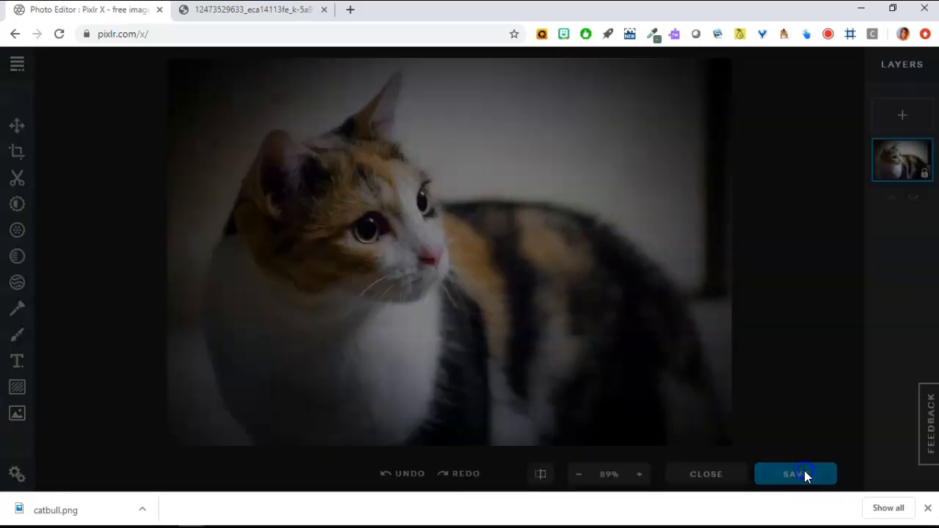